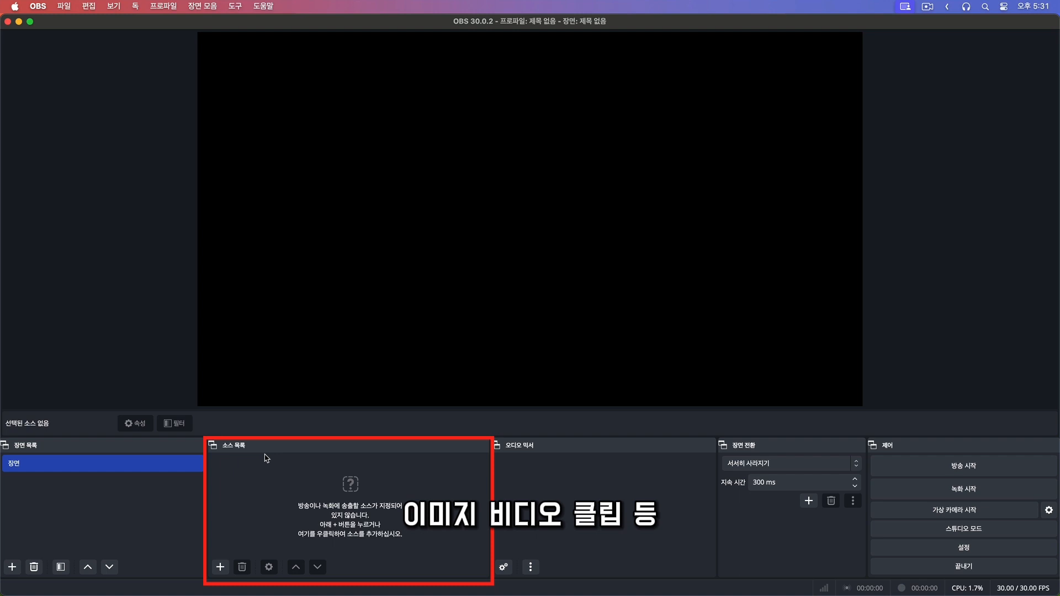
click(220, 567)
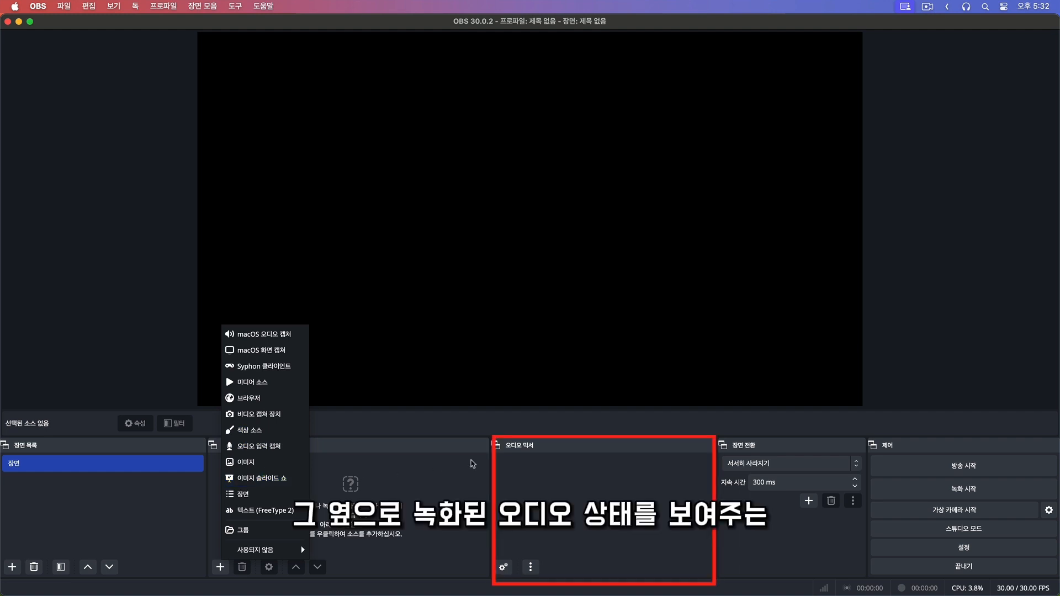
click(560, 492)
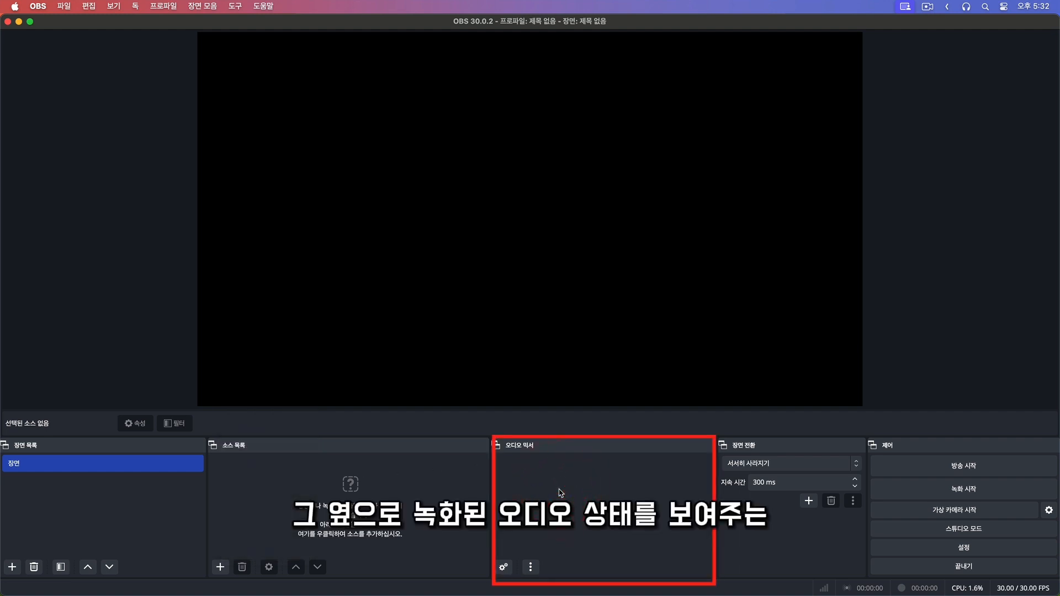
click(856, 468)
click(780, 534)
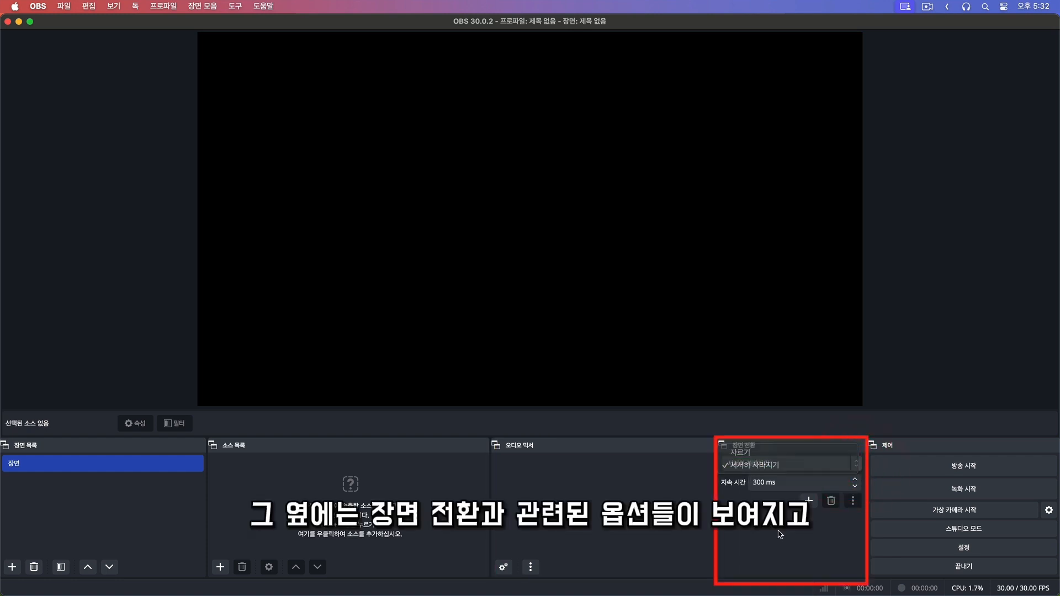
click(779, 531)
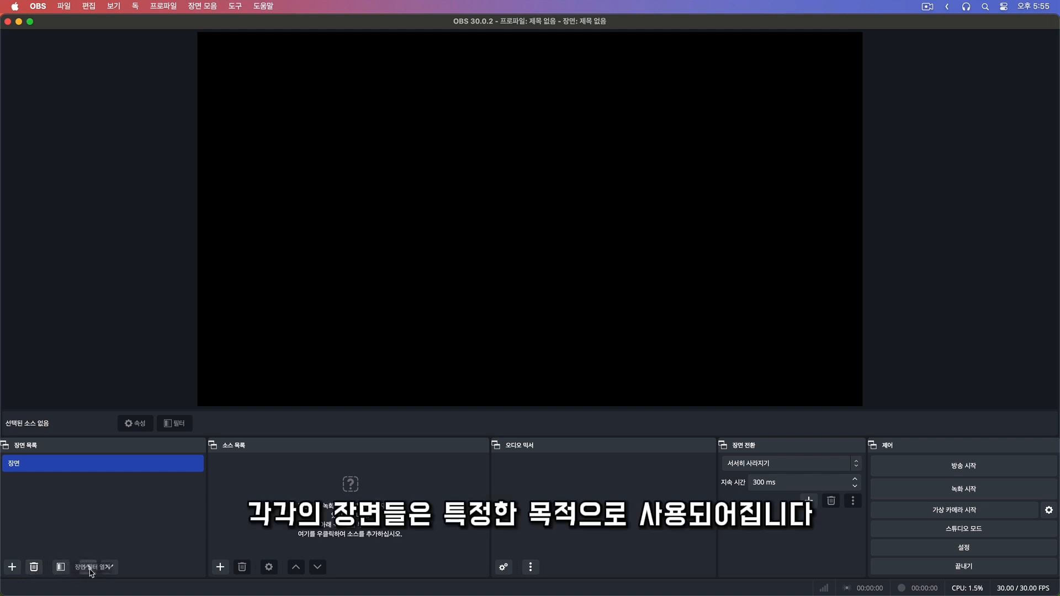
Rename the existing scene "장면" to "OBS Studio 사용법"
right_click(79, 464)
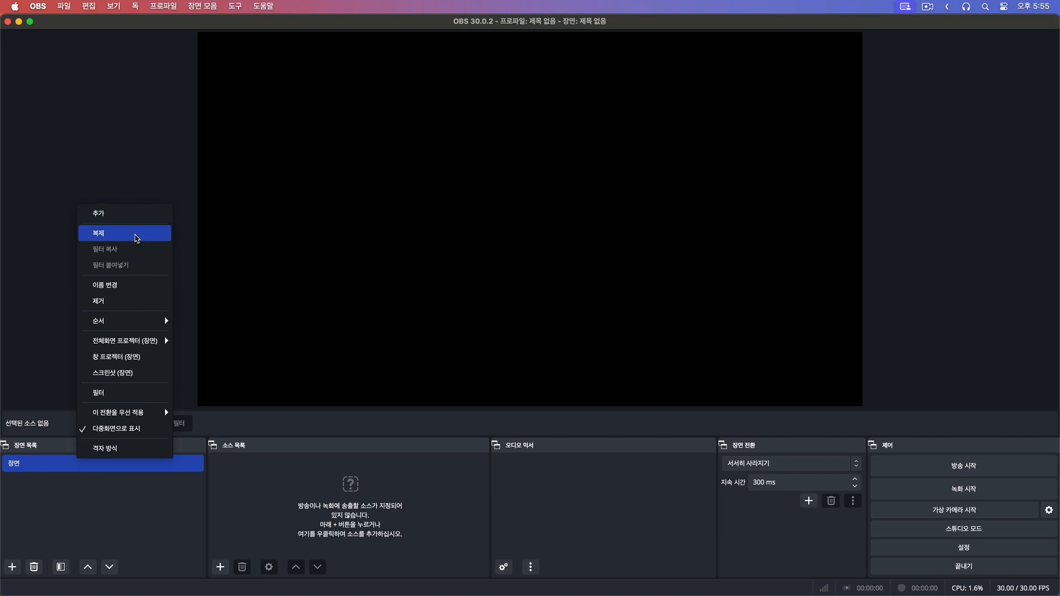
mouse_move(146, 329)
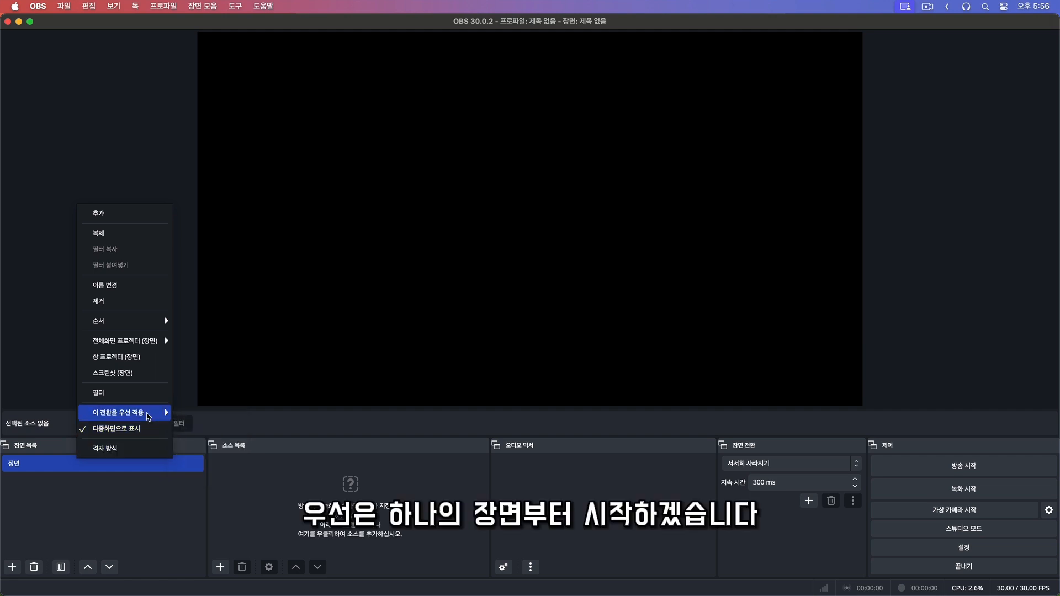
click(135, 288)
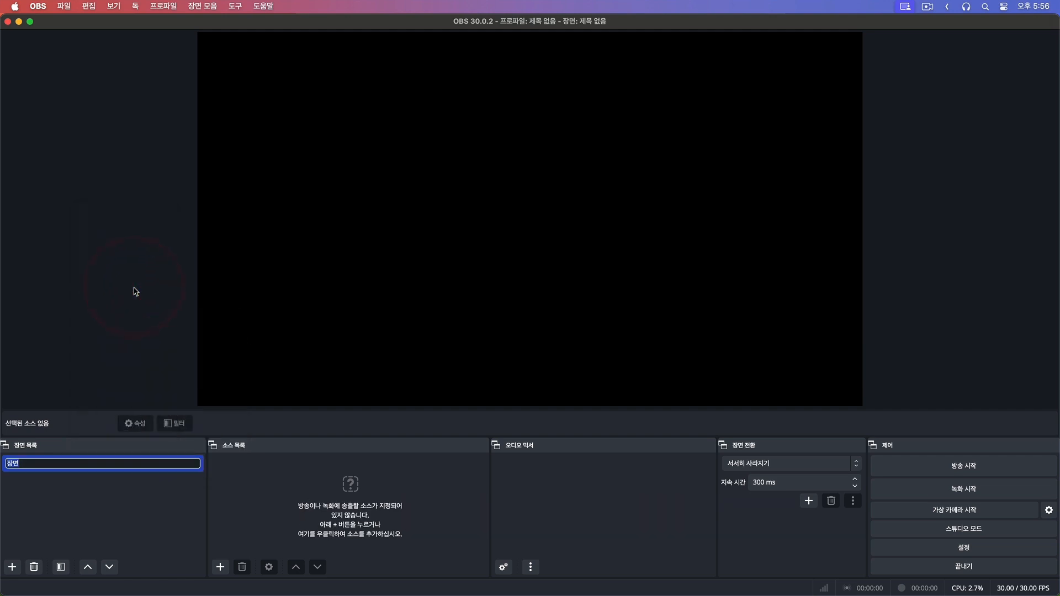
text(ㅎ)
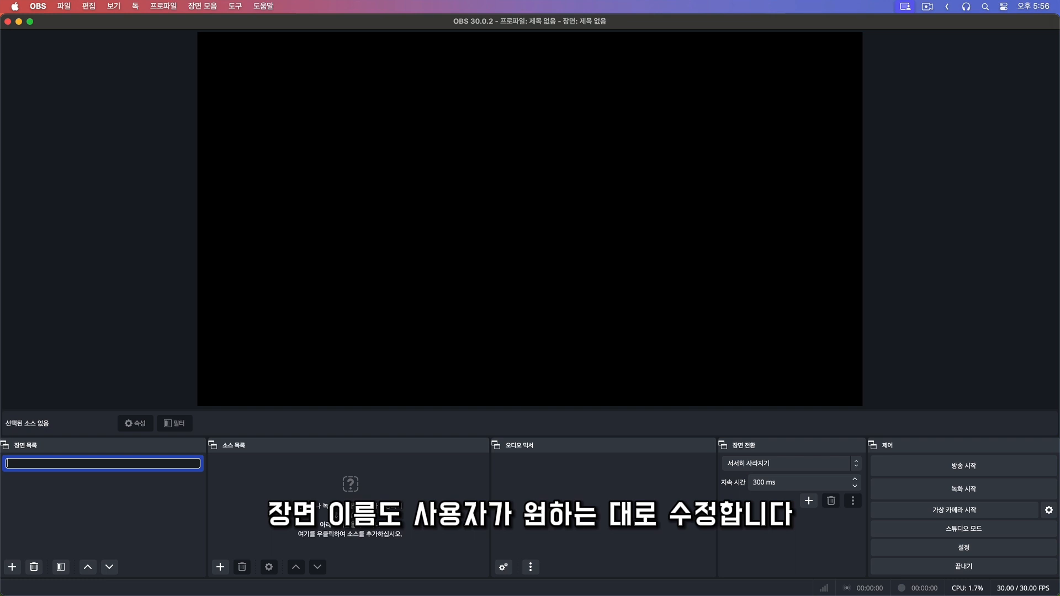
text(OBS)
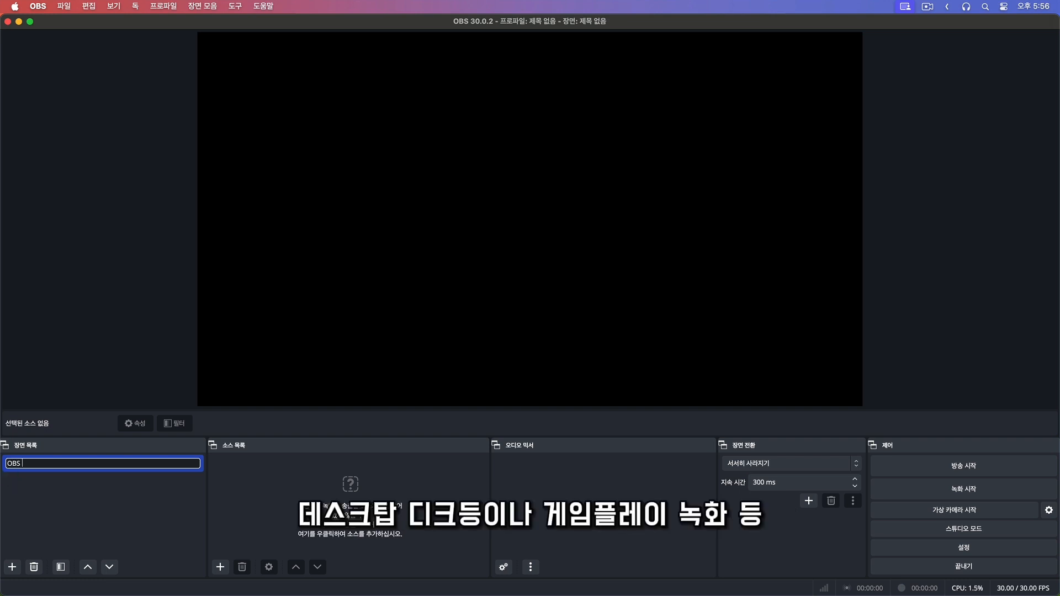
key(Caps_Lock)
text(Studio )
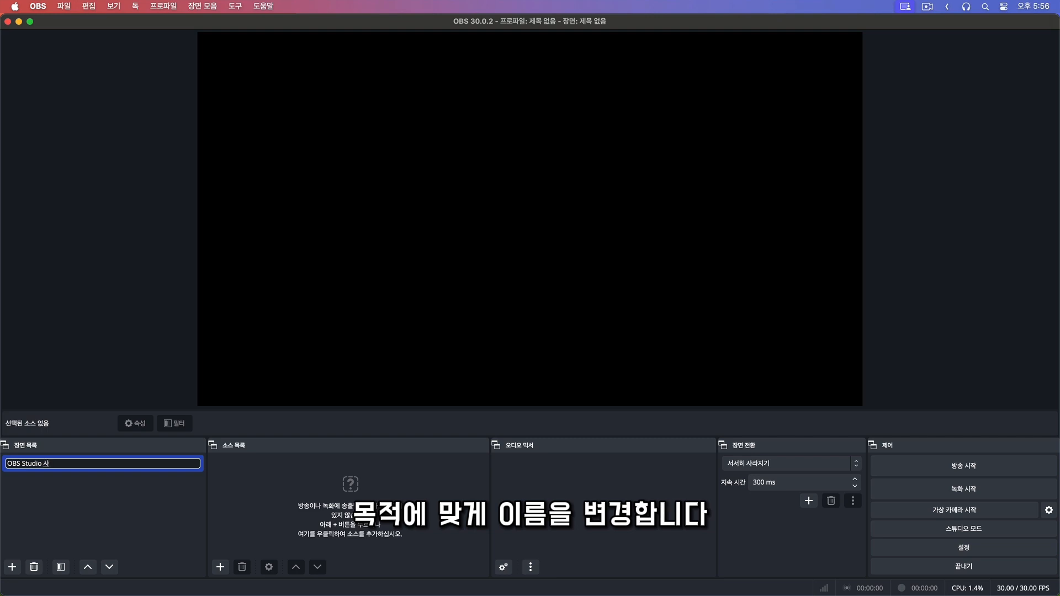
text(사용ㅂㅓ)
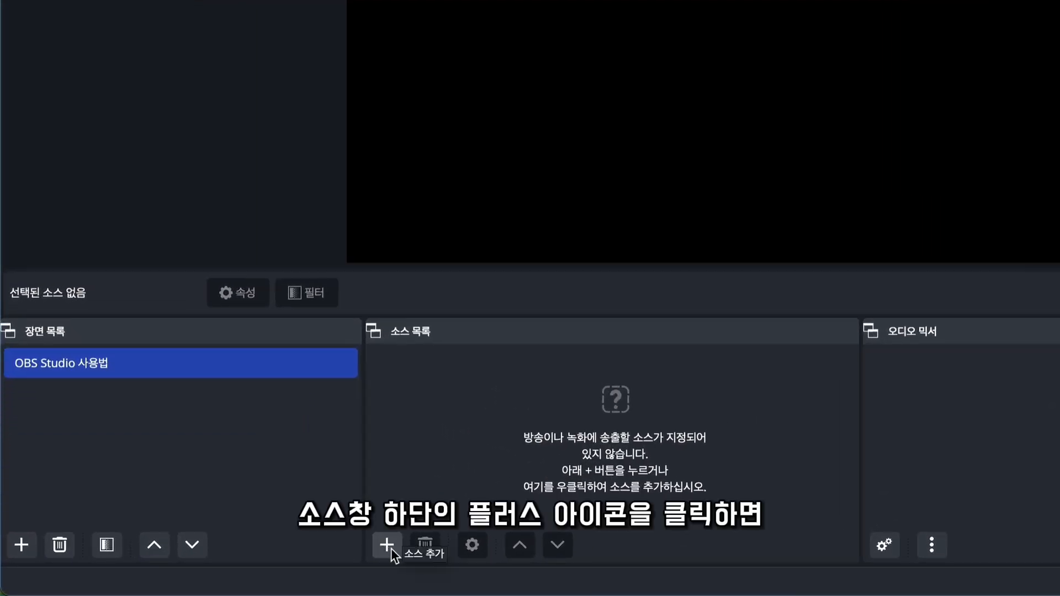
Add a new macOS 화면 캡쳐 source to the scene under its default name
click(391, 548)
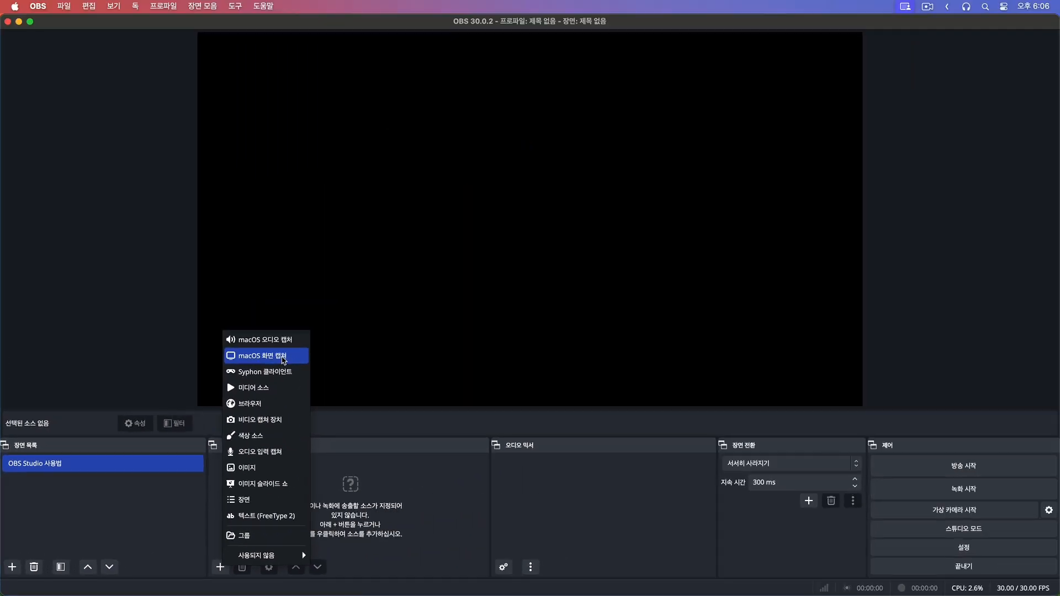
click(485, 180)
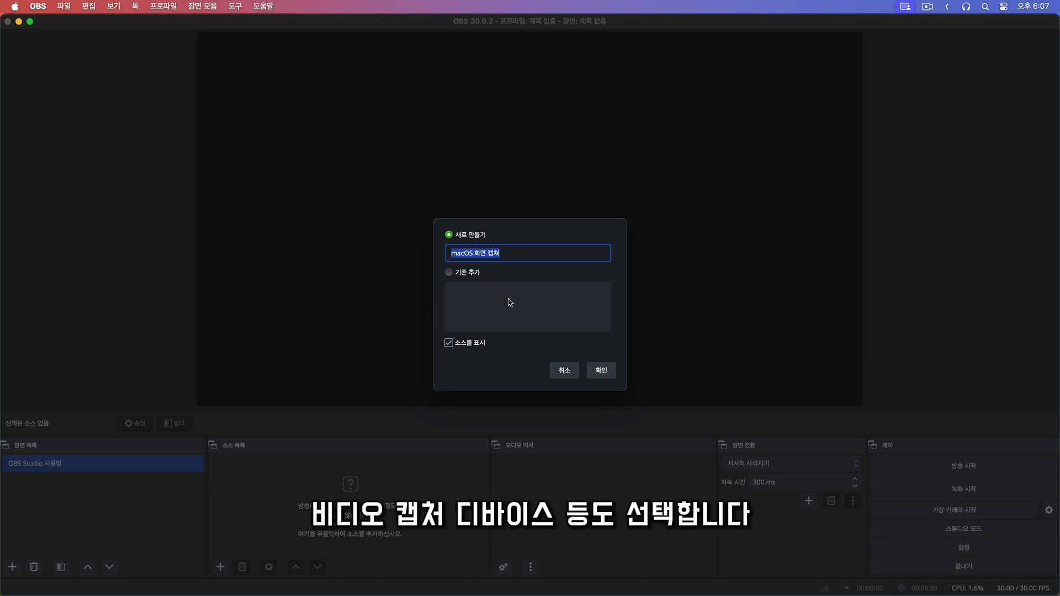
click(604, 370)
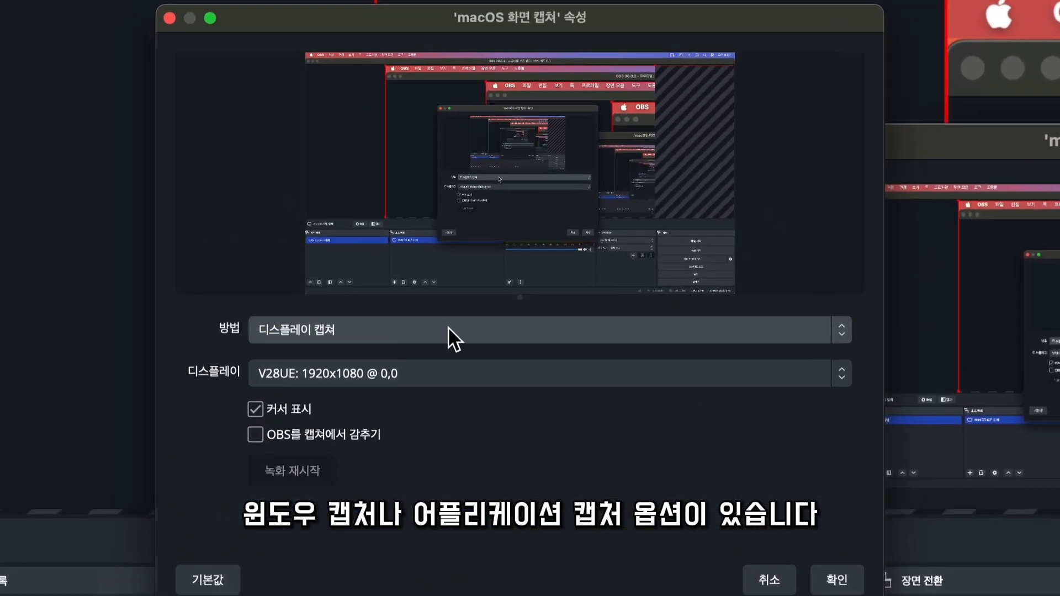
Keep the capture method at 디스플레이 캡쳐, enable OBS를 캡쳐에서 감추기 and accept the source properties
click(448, 330)
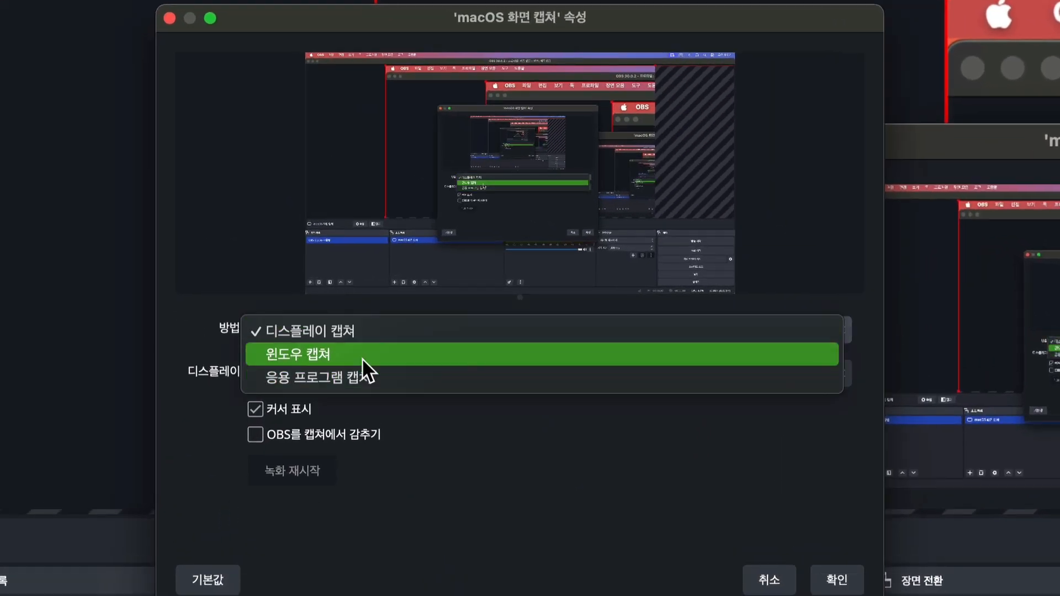
click(422, 325)
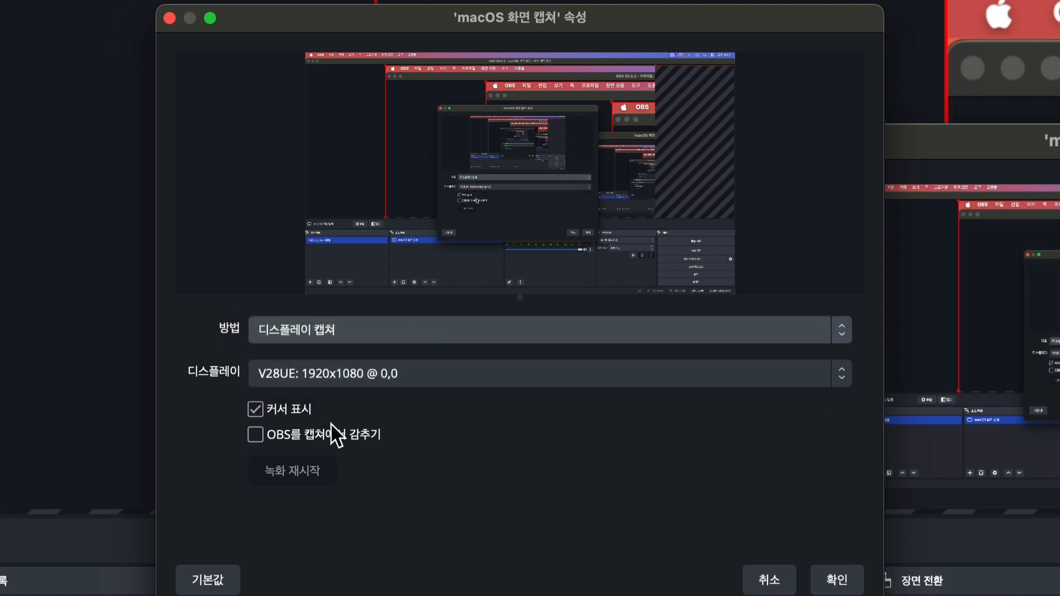
click(256, 439)
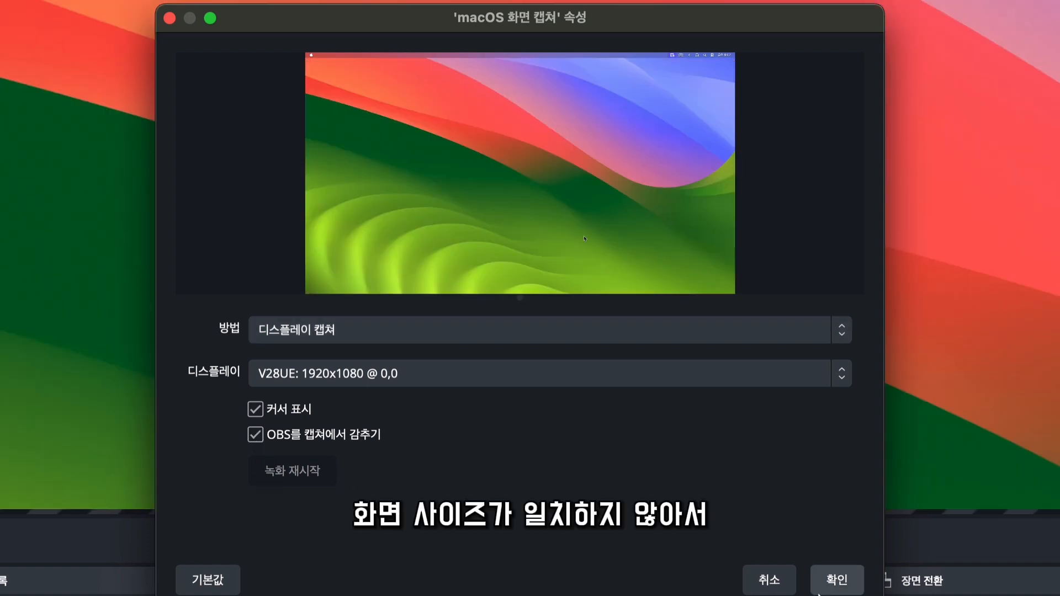
click(837, 580)
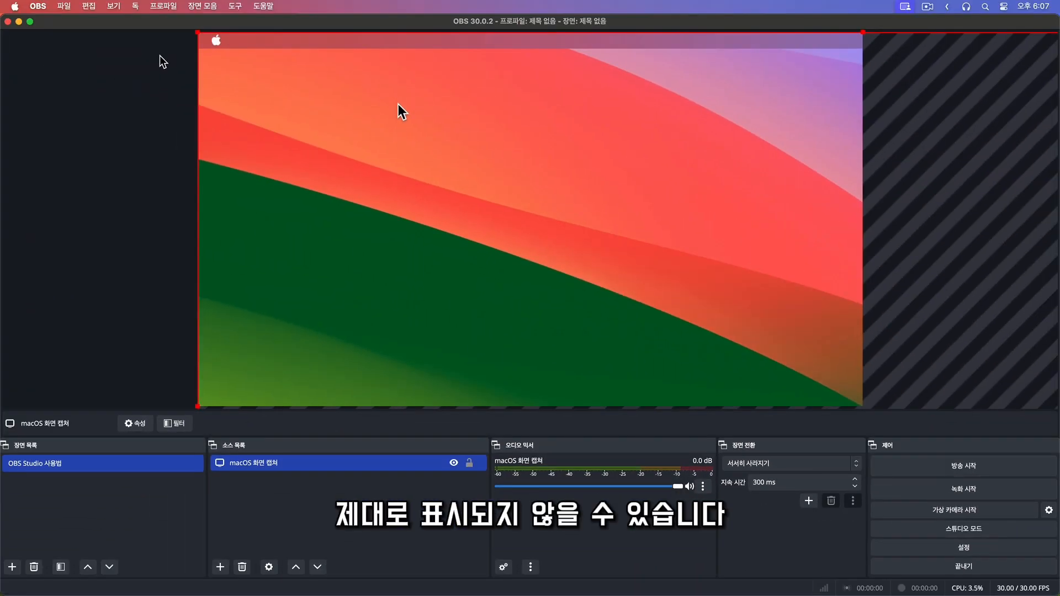
Scale the macOS 화면 캡쳐 source to fill the whole canvas, and switch its visibility off and back on
drag(200, 32, 326, 114)
drag(197, 37, 376, 159)
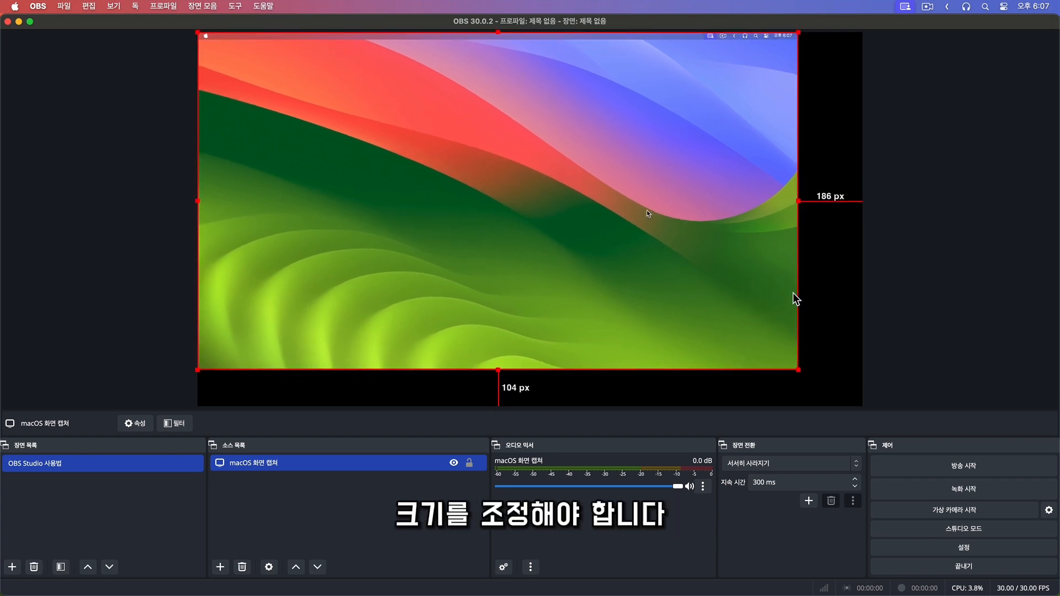
drag(797, 371, 863, 406)
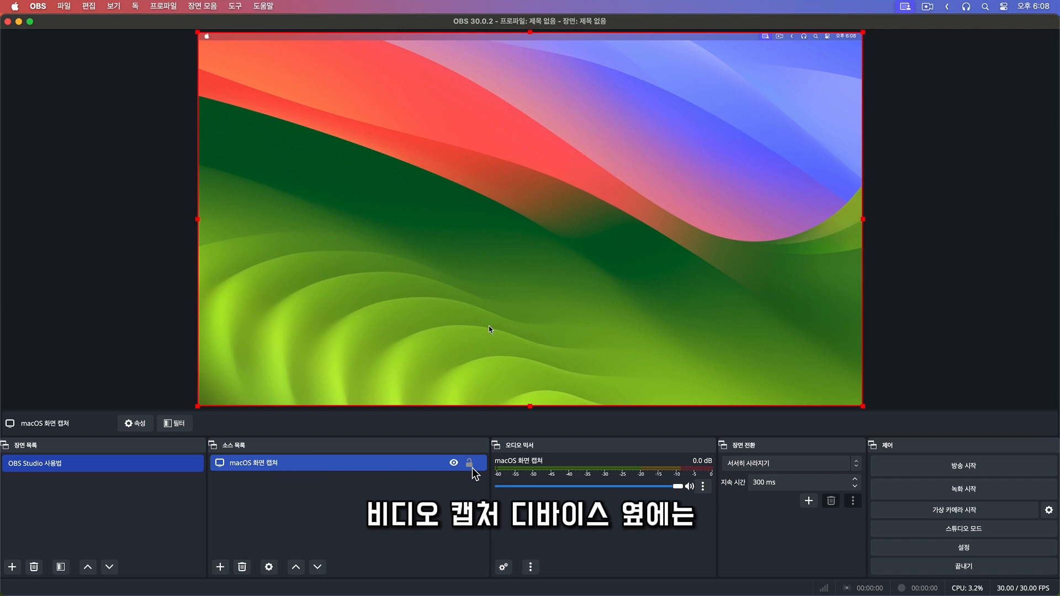
click(453, 464)
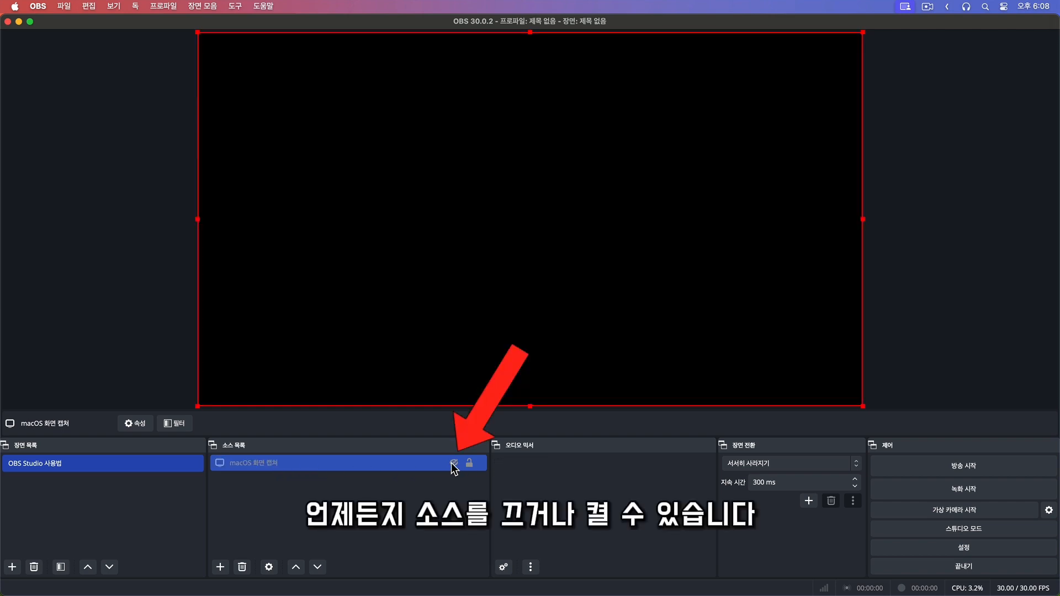
click(453, 463)
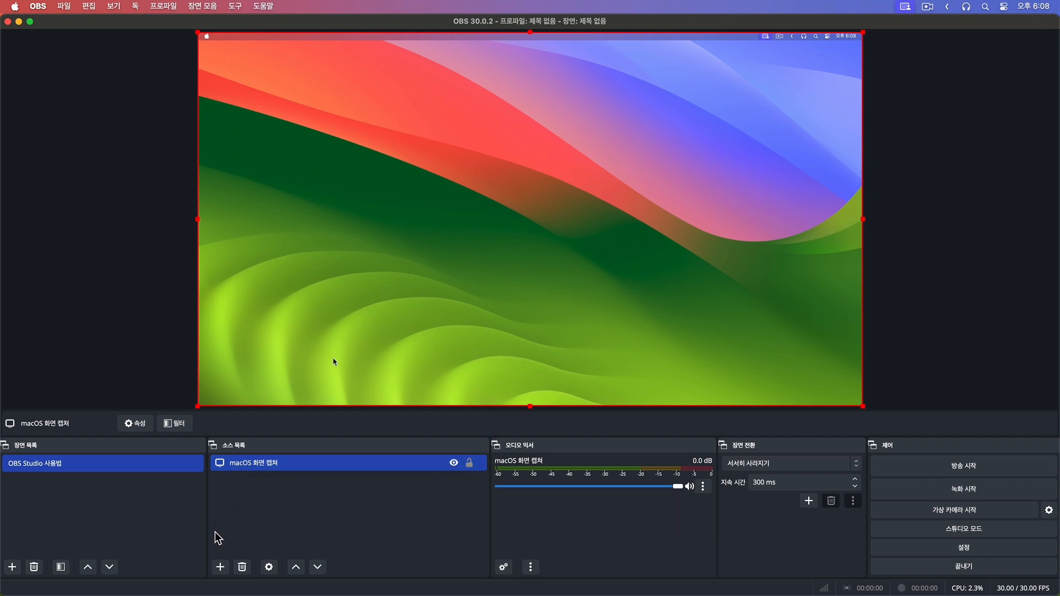
Add a new 이미지 source using the macos-13-macos-ventura JPEG from the OS pictures folder
click(221, 567)
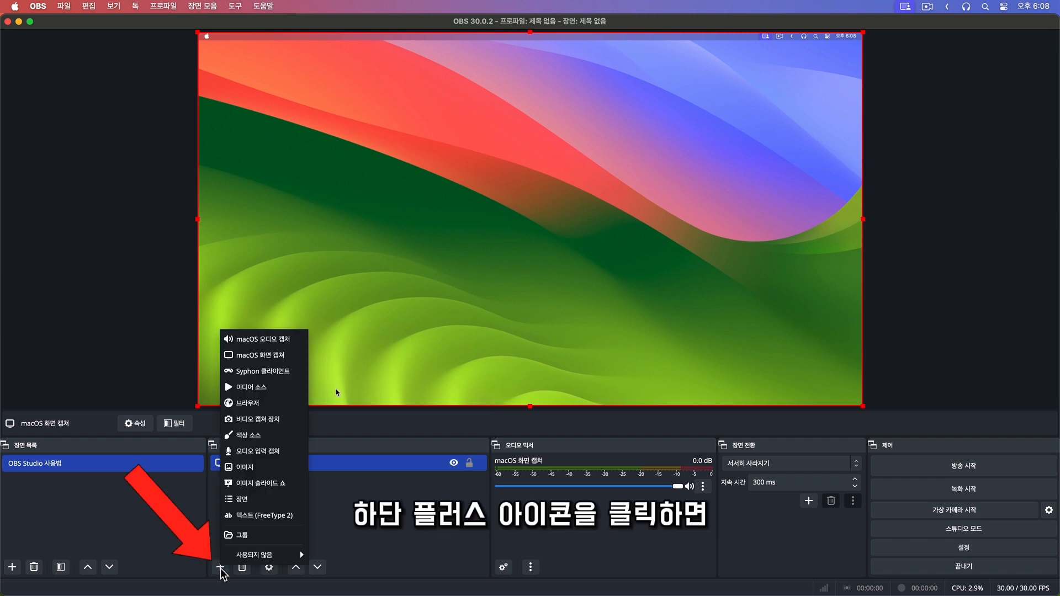
click(286, 472)
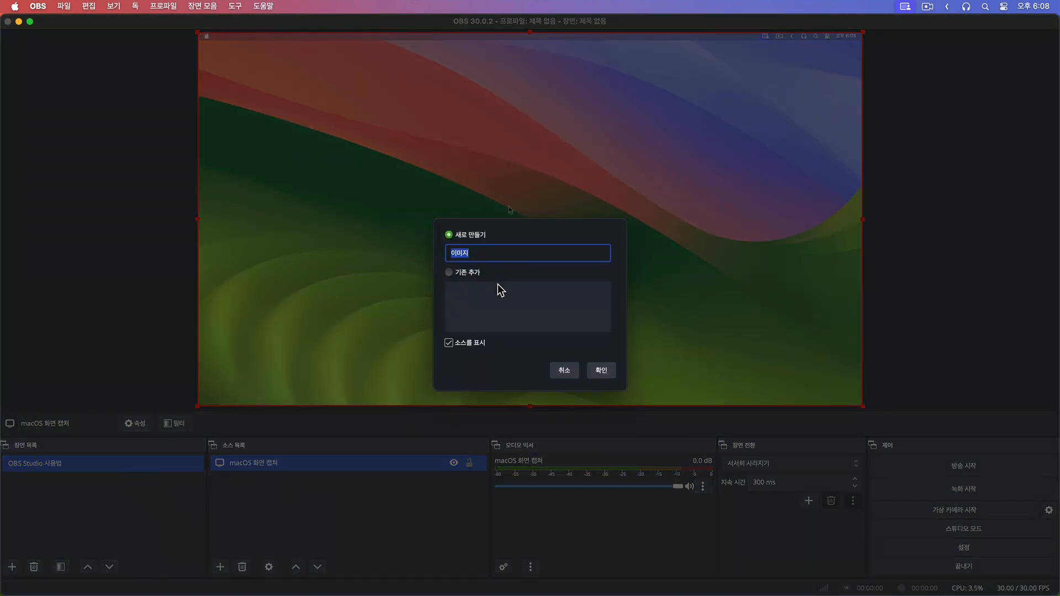
click(601, 372)
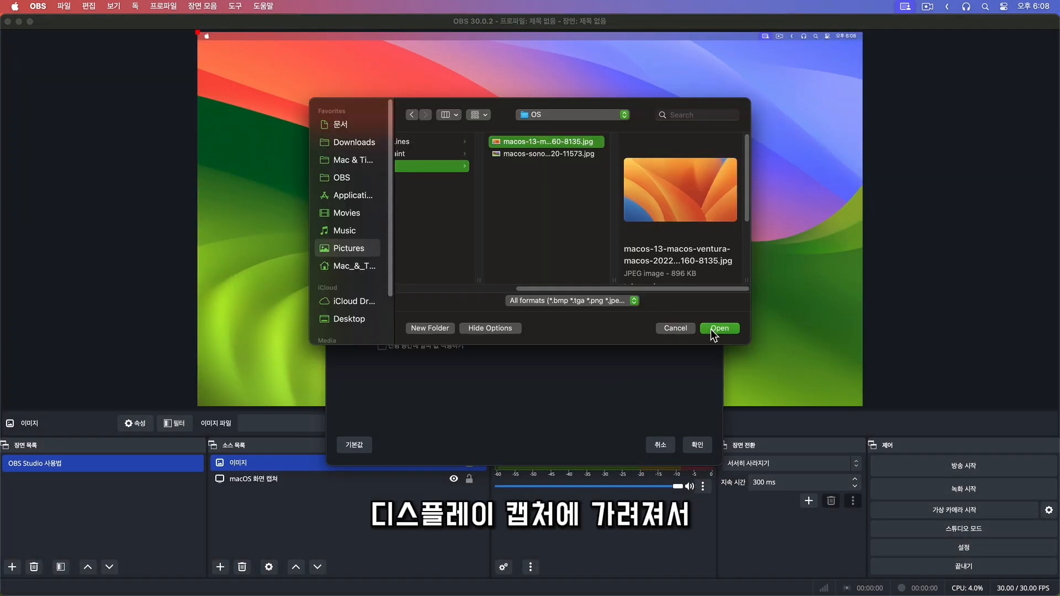
click(712, 329)
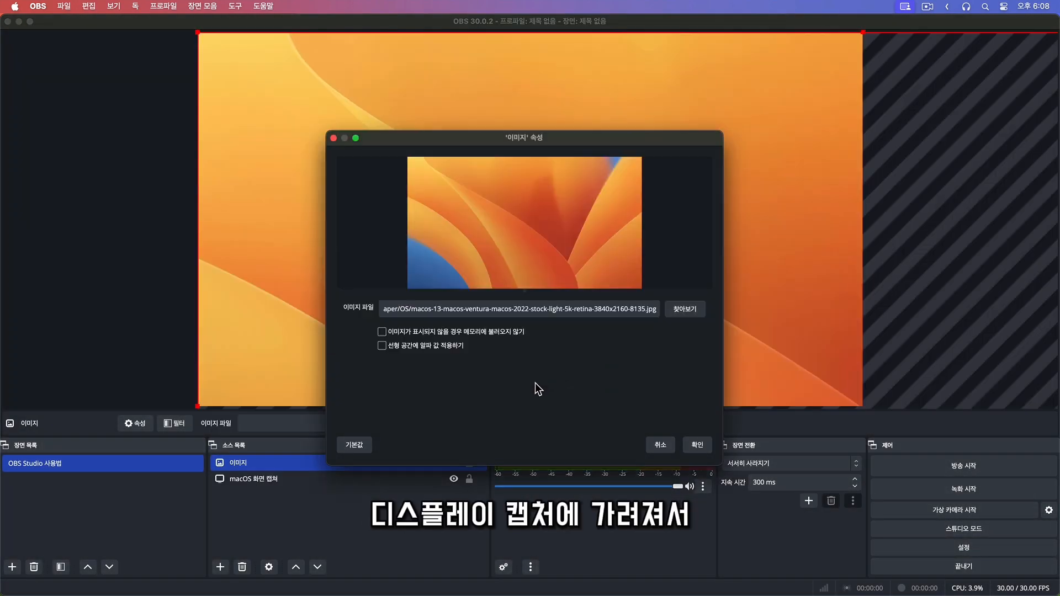
click(697, 445)
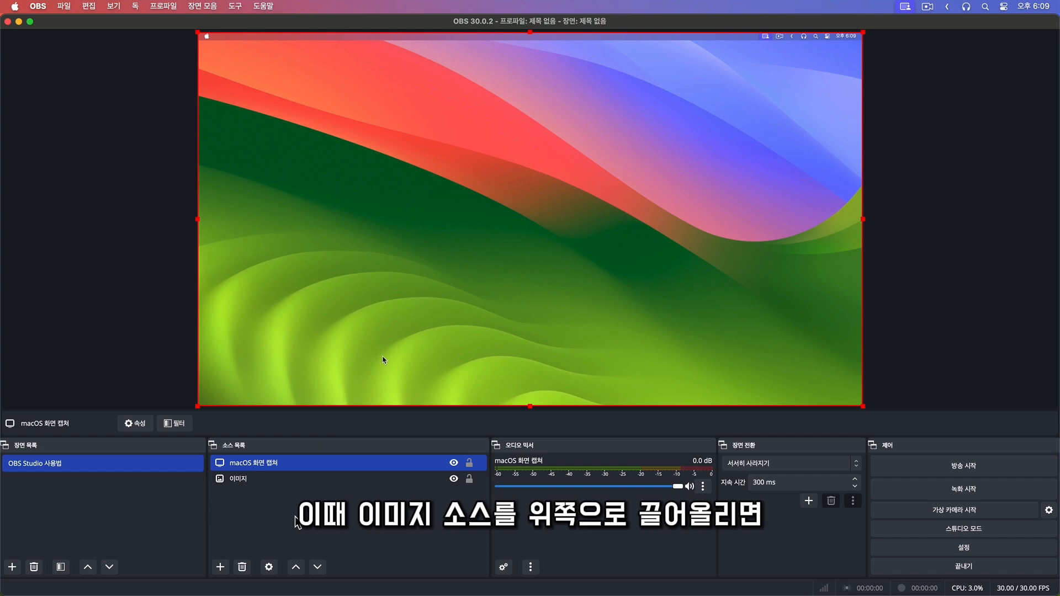
Move the 이미지 source above macOS 화면 캡쳐 and shrink it into the canvas's lower-right corner
click(243, 482)
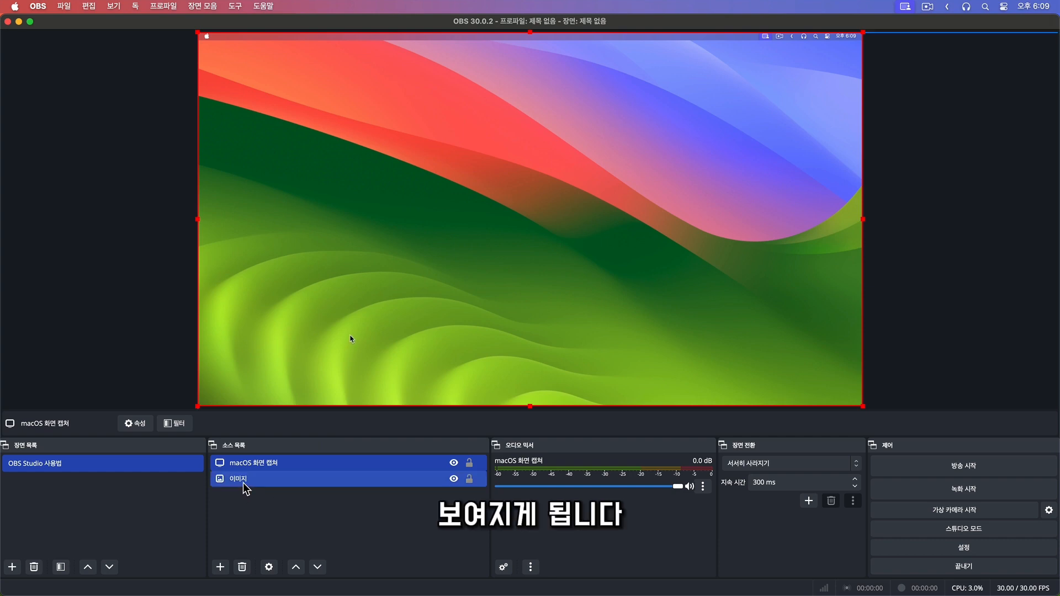
drag(243, 485, 247, 463)
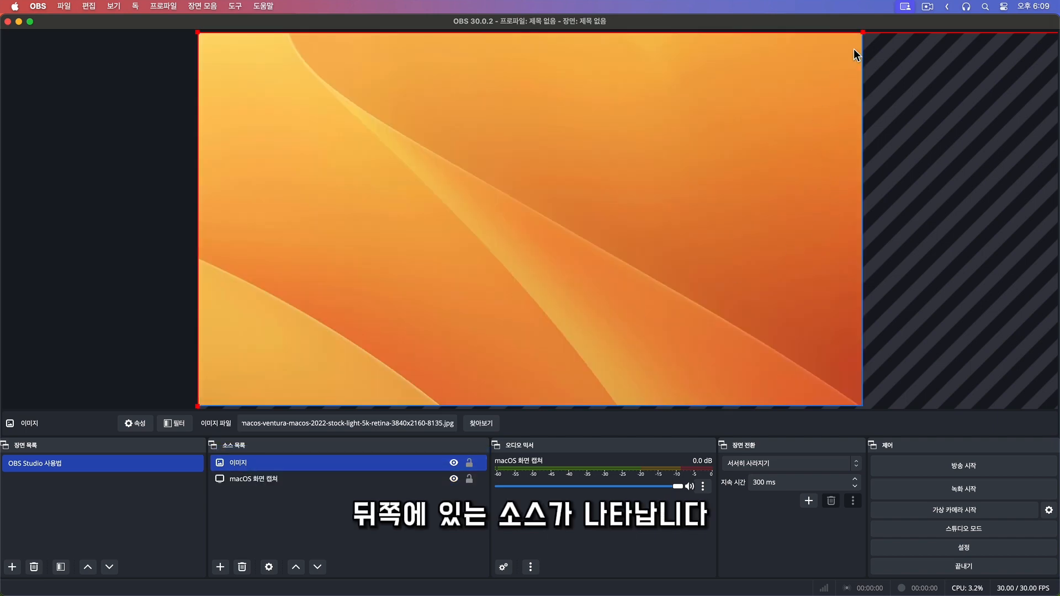
drag(195, 33, 695, 310)
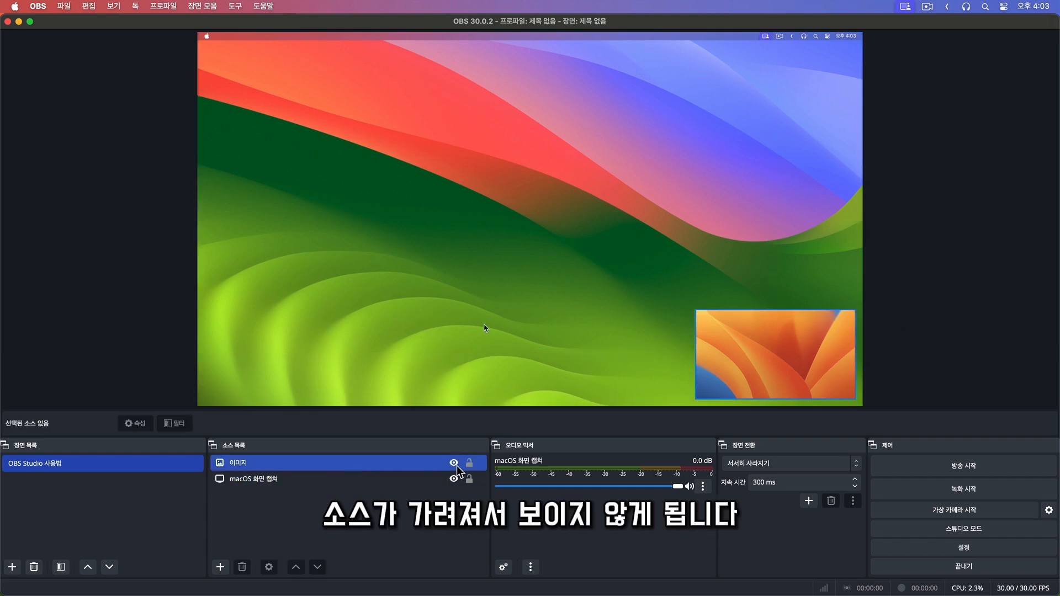
Switch the visibility of the 이미지 source and the macOS 화면 캡쳐 source off and back on
click(455, 464)
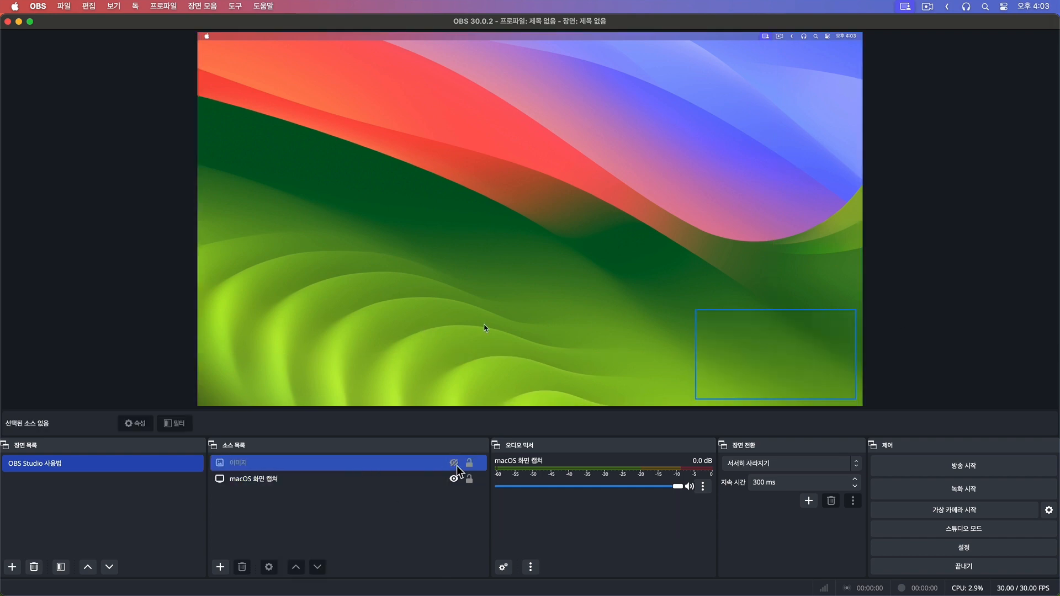
click(454, 463)
click(453, 479)
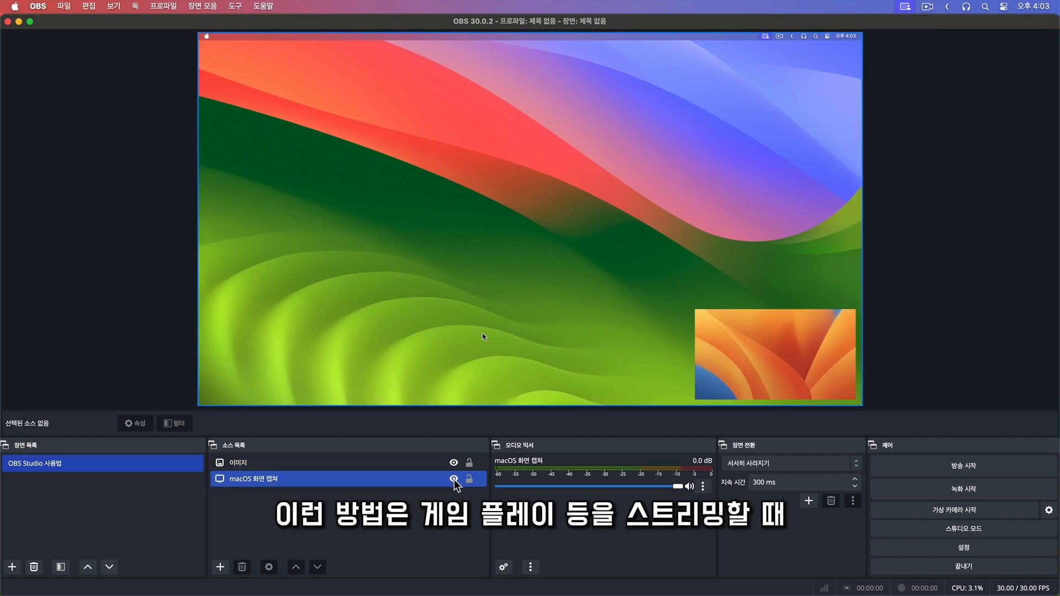
click(454, 478)
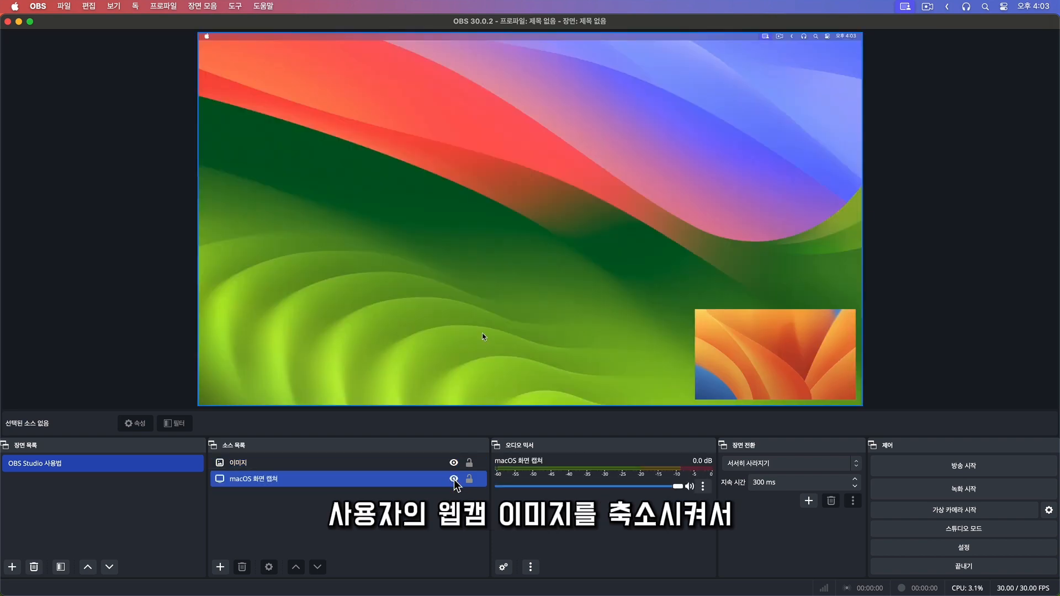
click(445, 464)
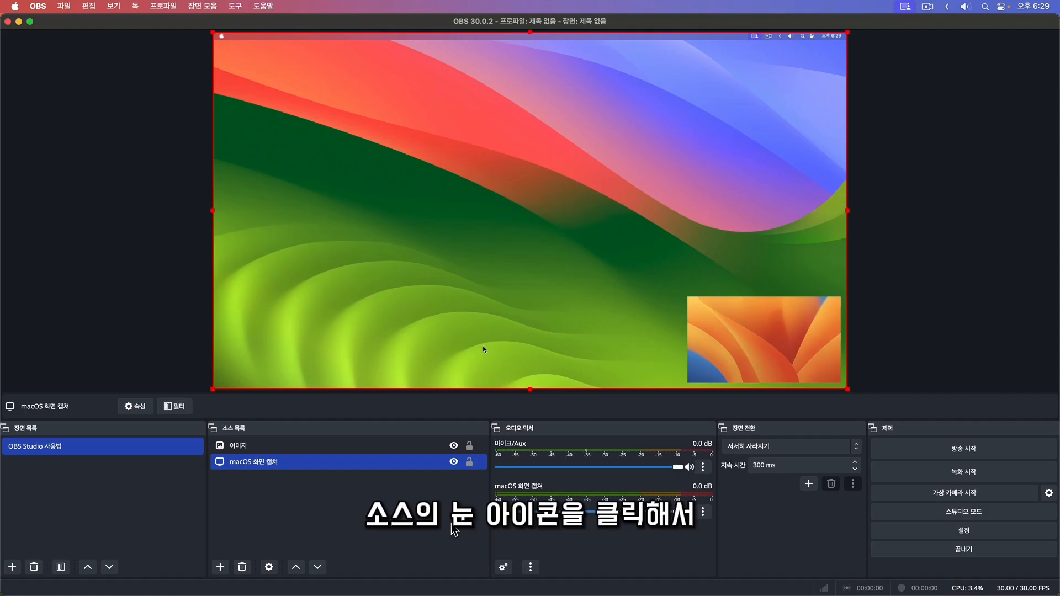
Hide both the 이미지 source and the macOS 화면 캡쳐 source in the scene
click(454, 446)
click(454, 462)
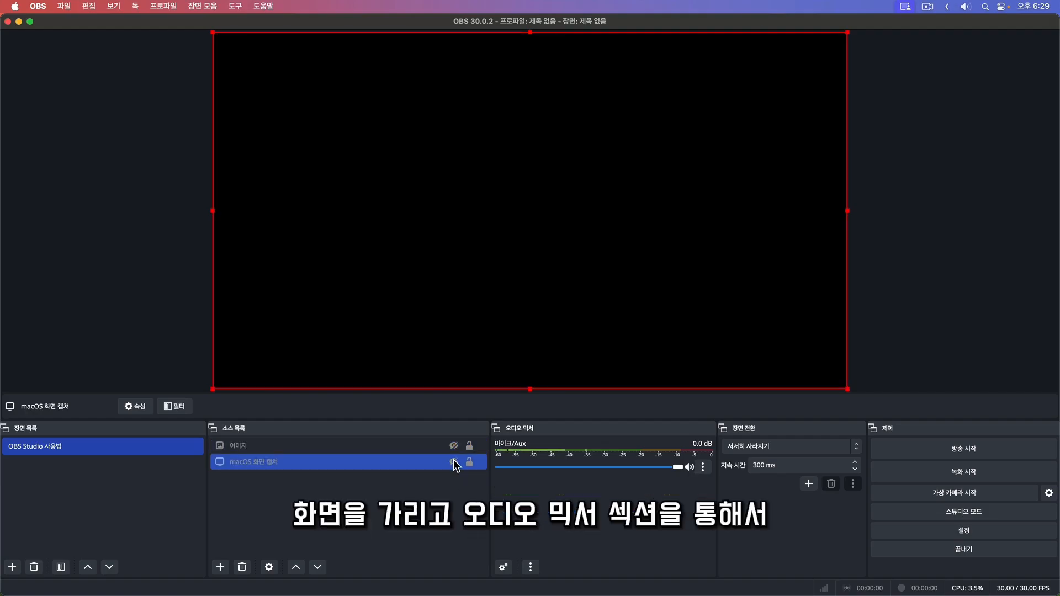
Review the audio device choices in the 마이크/Aux properties and keep AB13X USB Audio
click(705, 470)
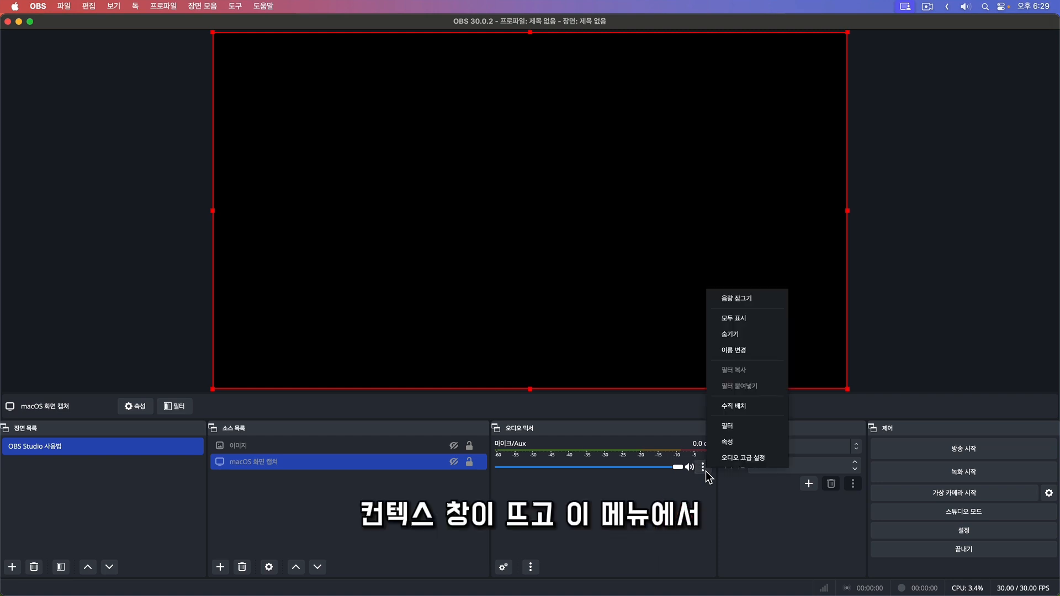
click(760, 446)
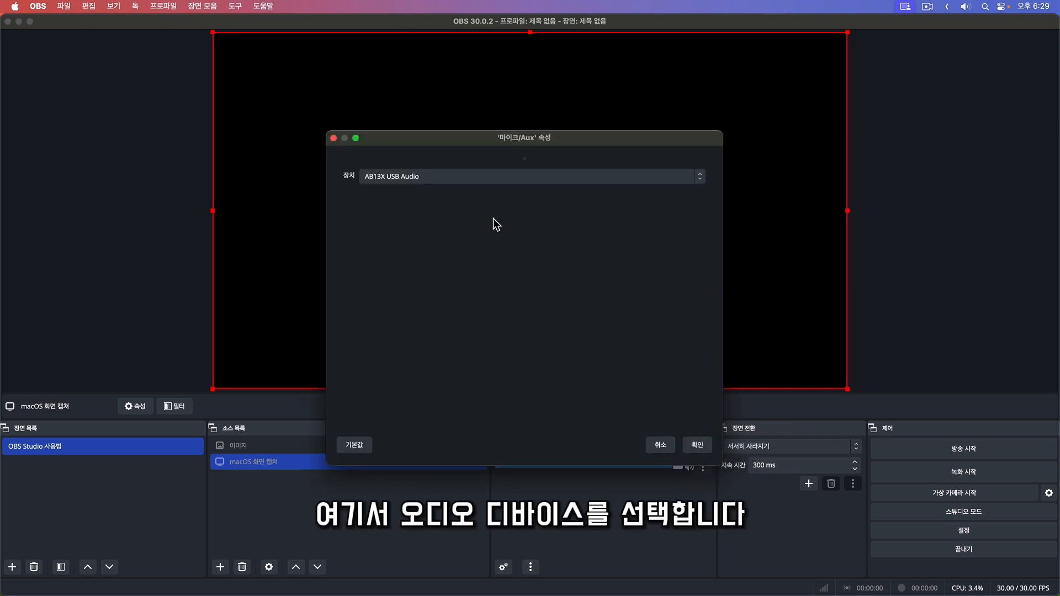
click(704, 178)
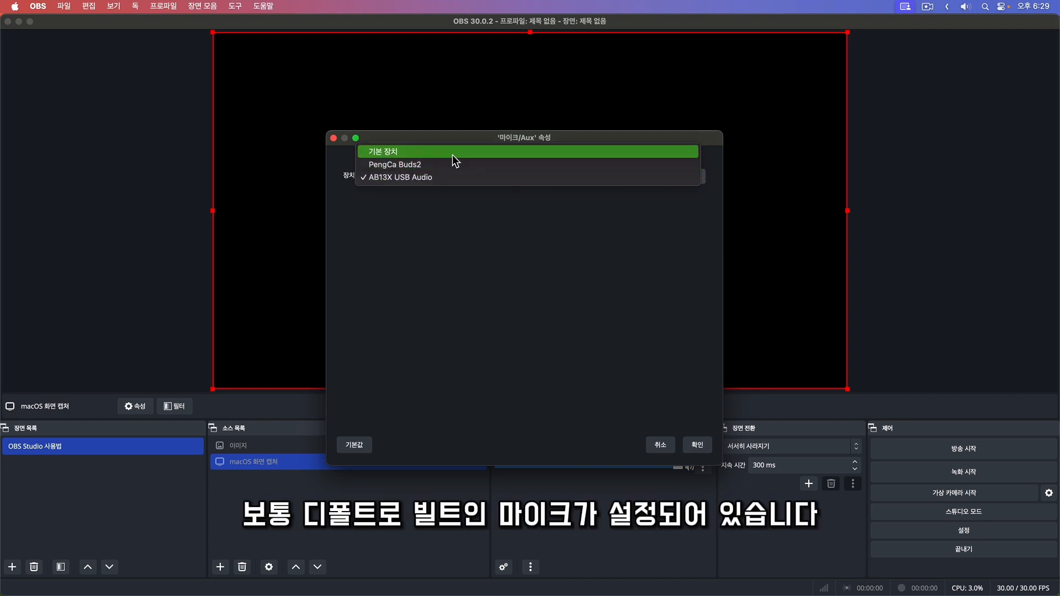
click(457, 198)
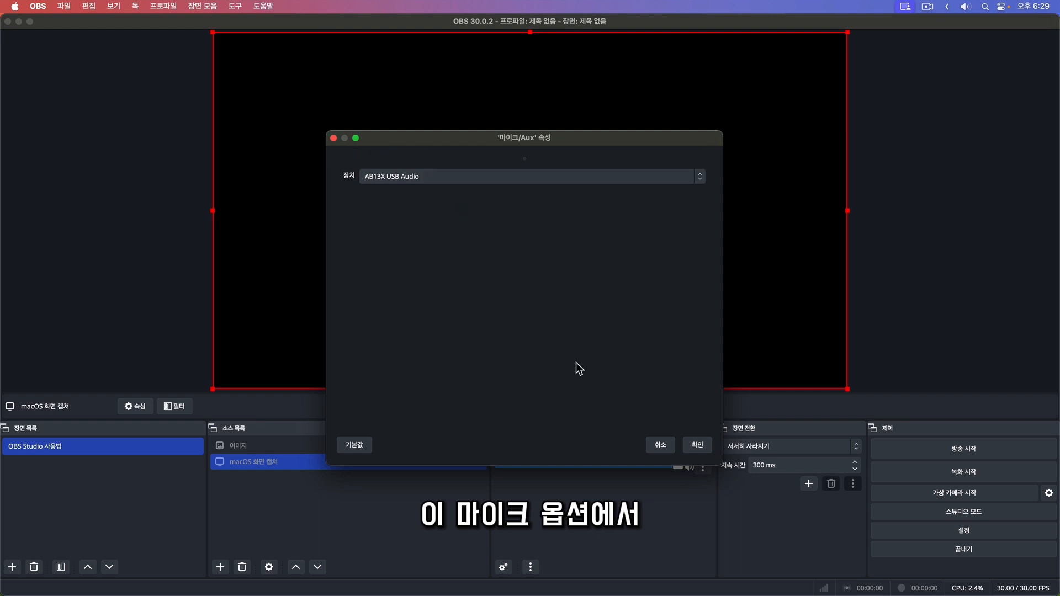
click(694, 445)
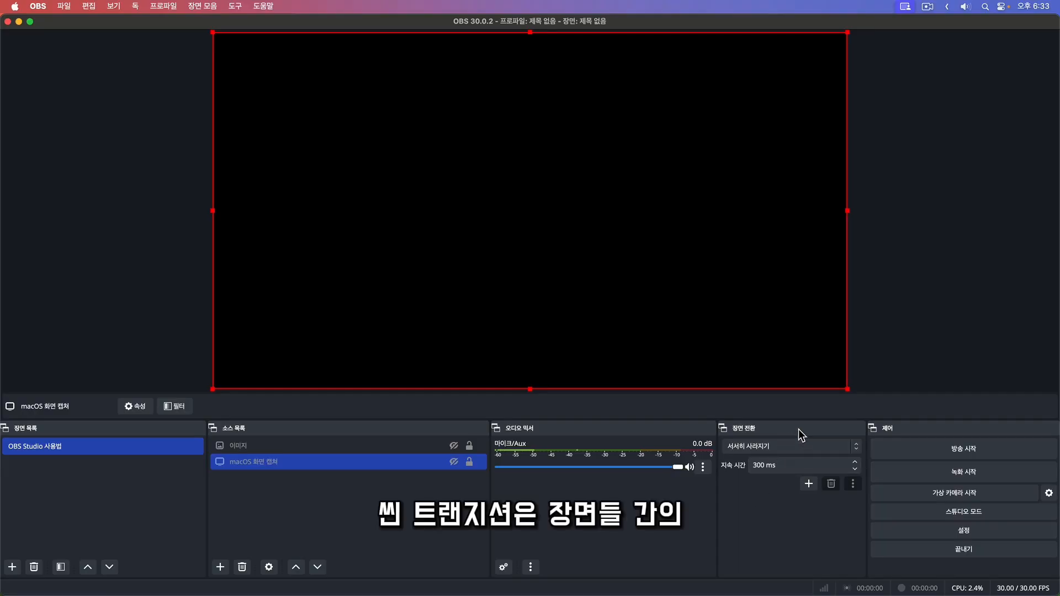
Look through the available scene transition types and the transition duration setting
click(855, 451)
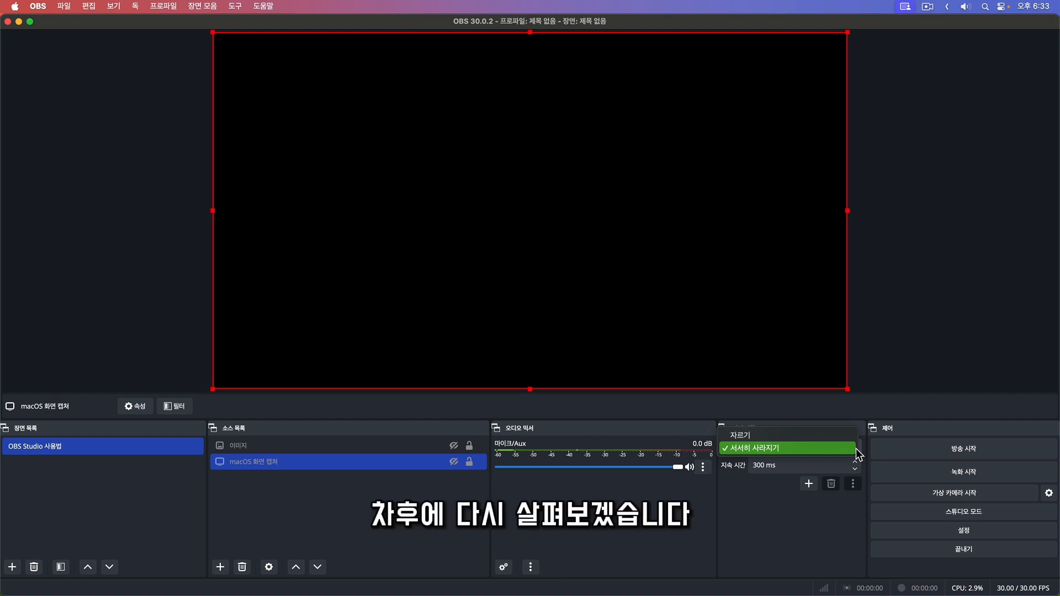
click(777, 496)
click(855, 463)
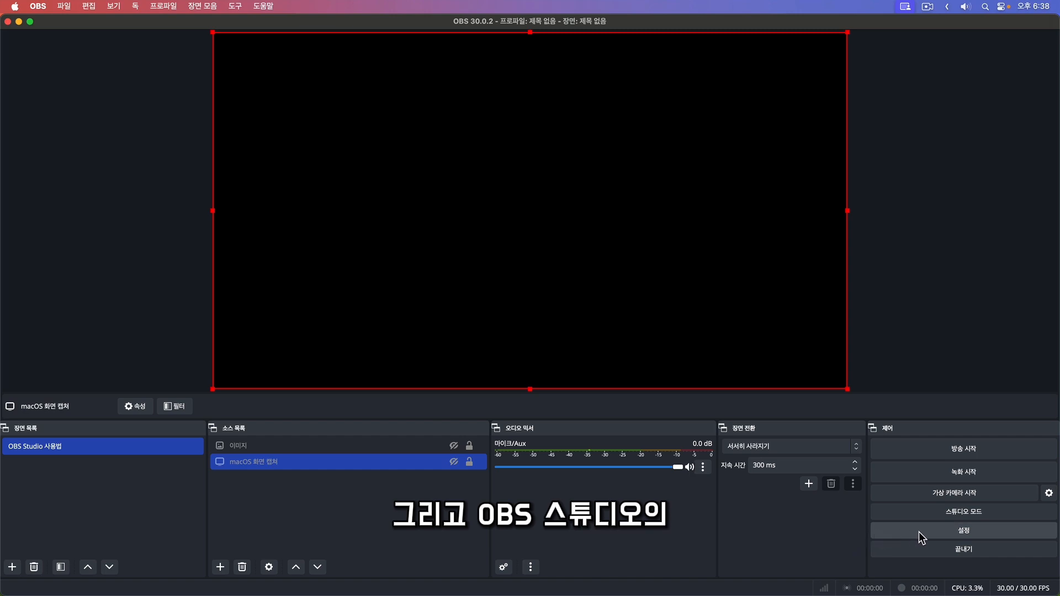
Enable 방송을 중단할 때 확인 대화 상자 표시 in the general output settings
click(933, 532)
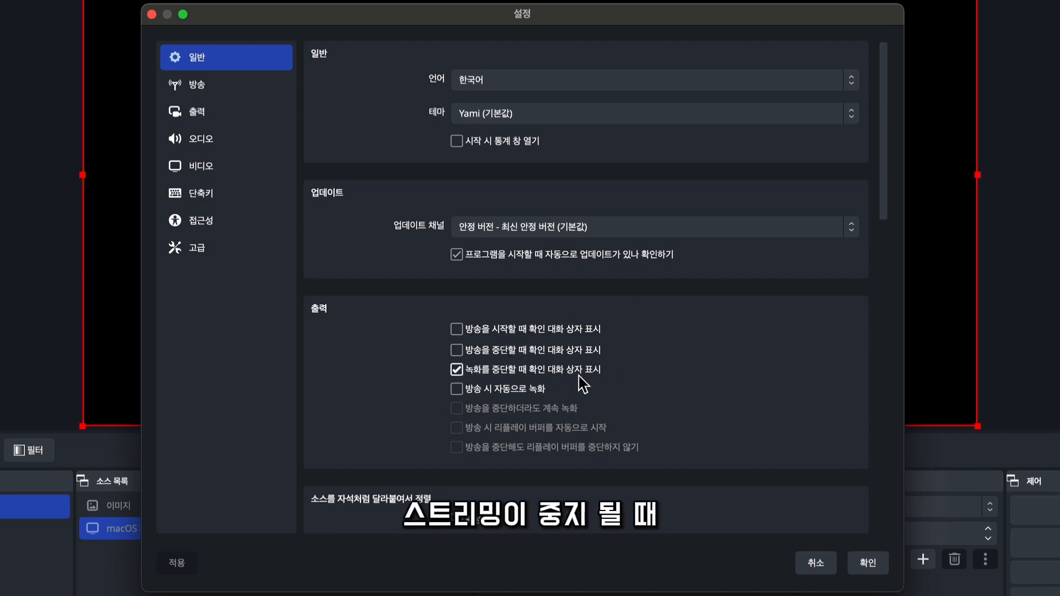
click(457, 351)
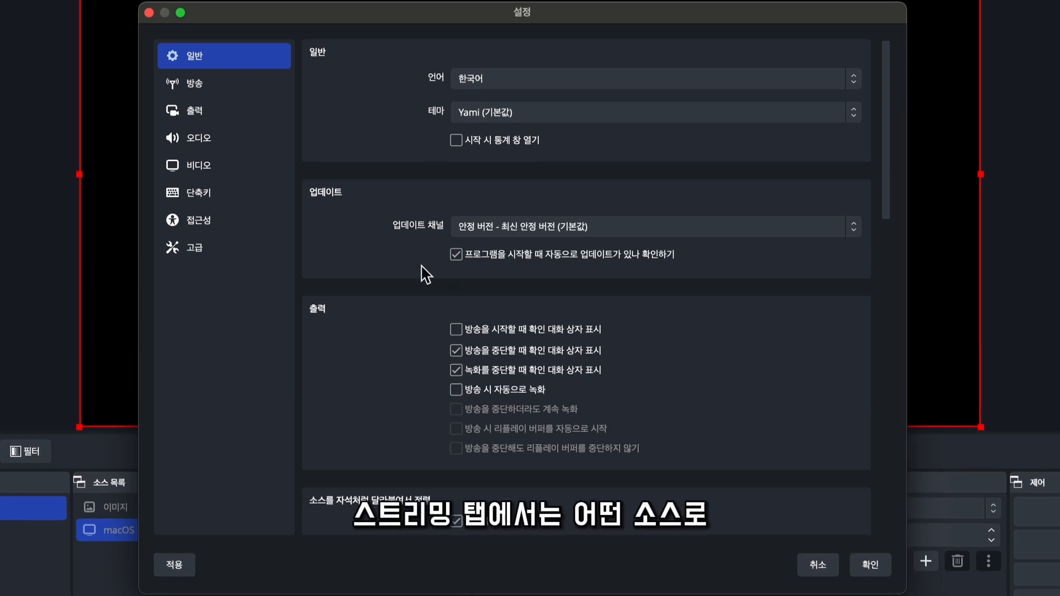
Review the streaming service choices in the 방송 settings and keep YouTube - RTMPS
click(208, 91)
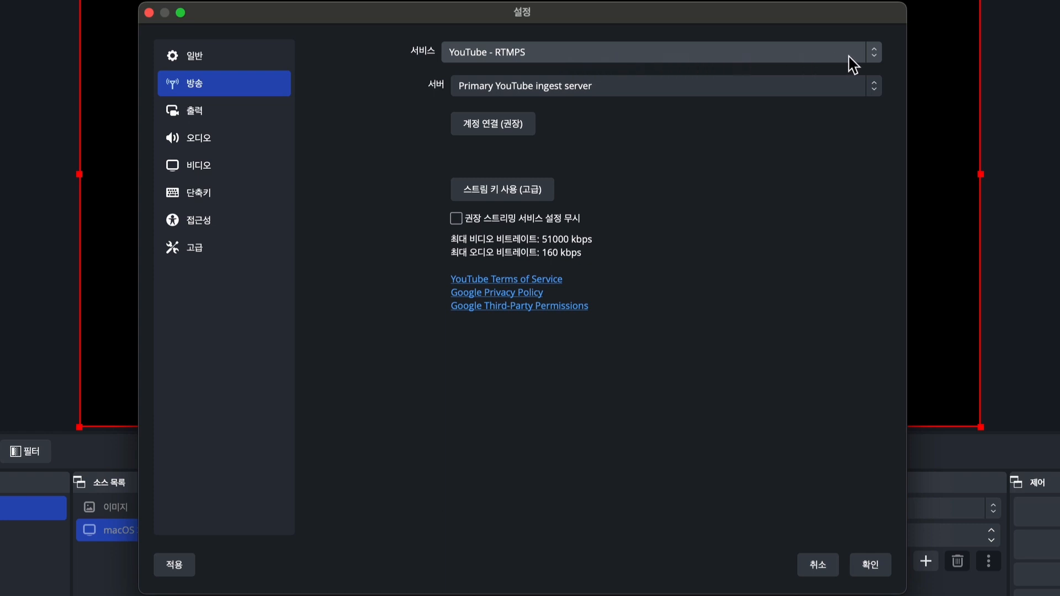
click(874, 54)
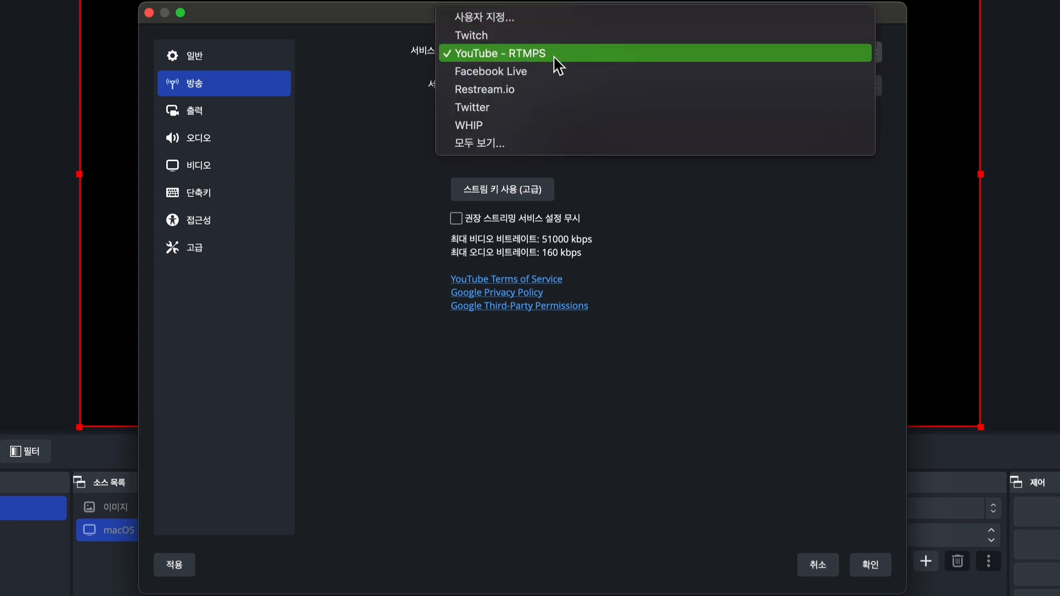
click(343, 217)
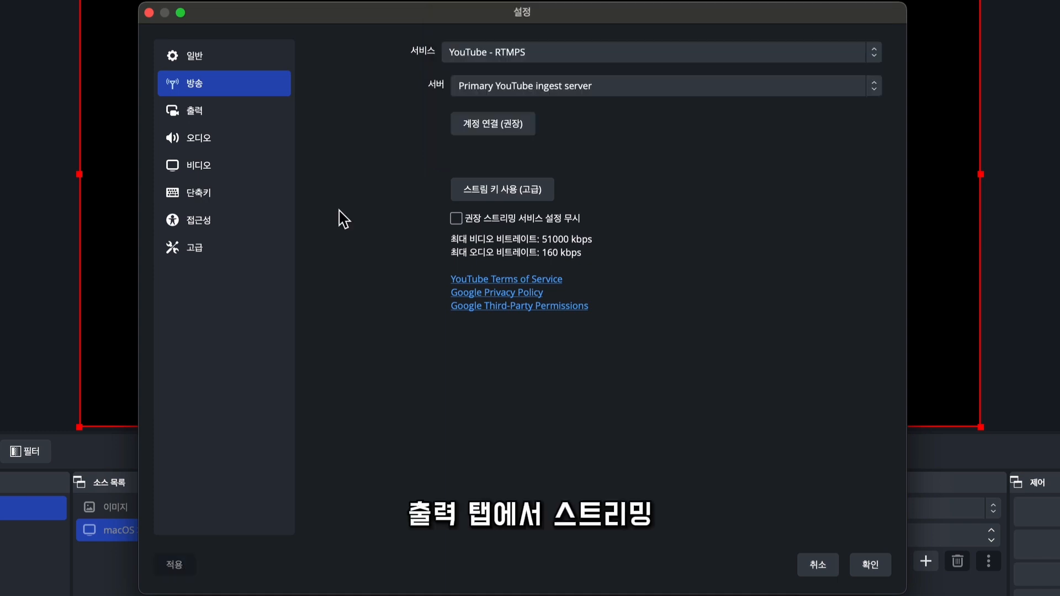
Keep the output mode at 단순 and set the streaming video bitrate to 5000 Kbps in the output settings
click(238, 113)
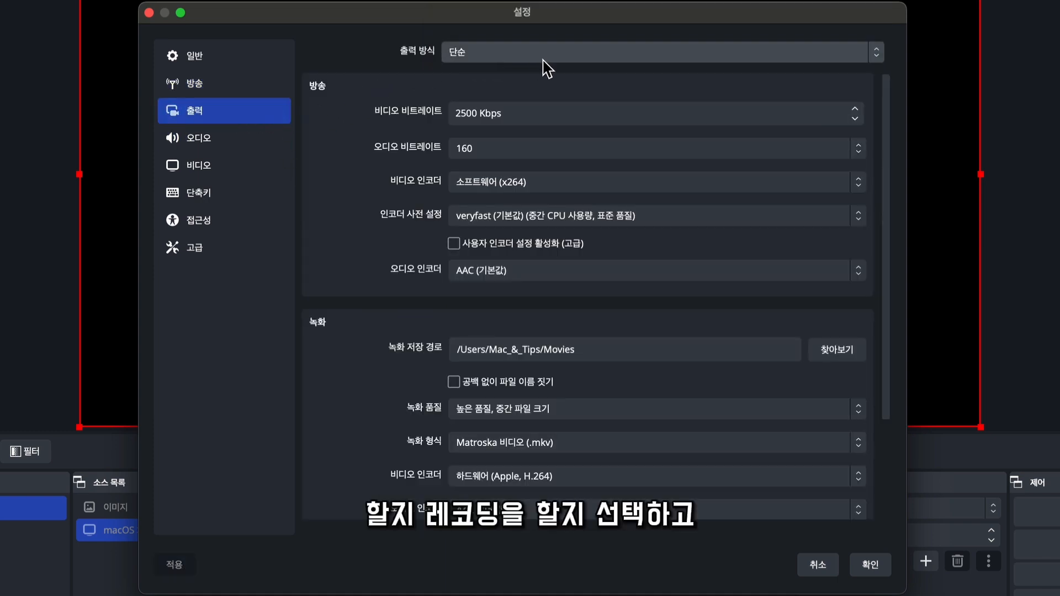
click(743, 53)
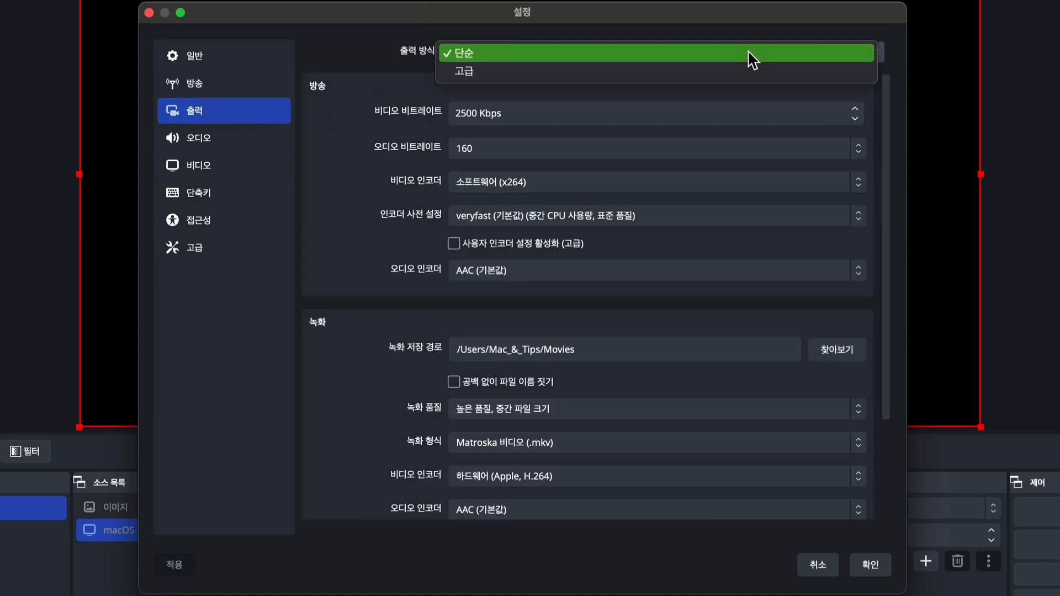
click(494, 58)
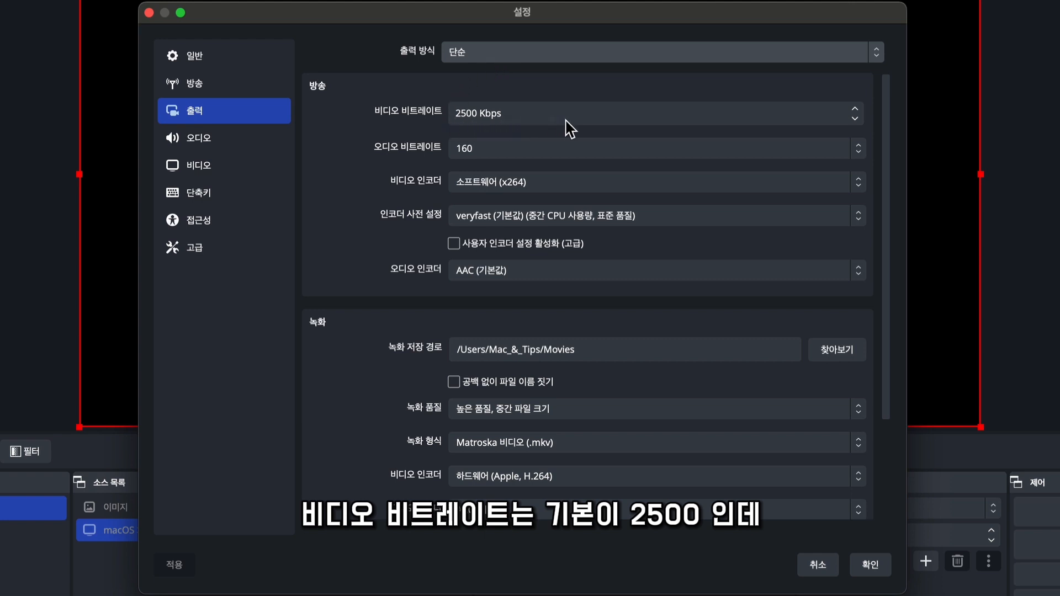
click(581, 115)
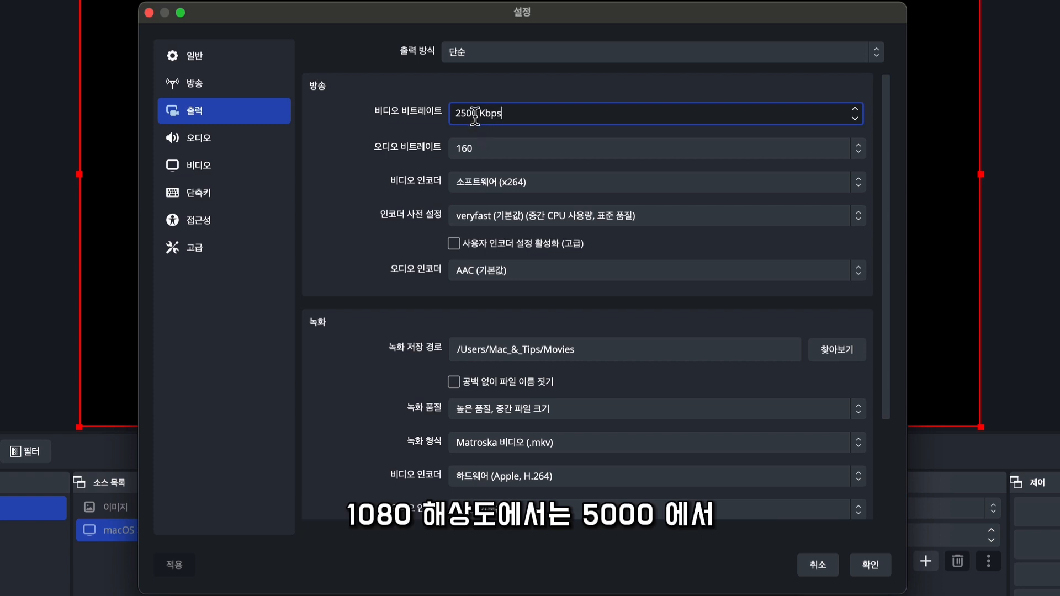
drag(477, 114, 450, 115)
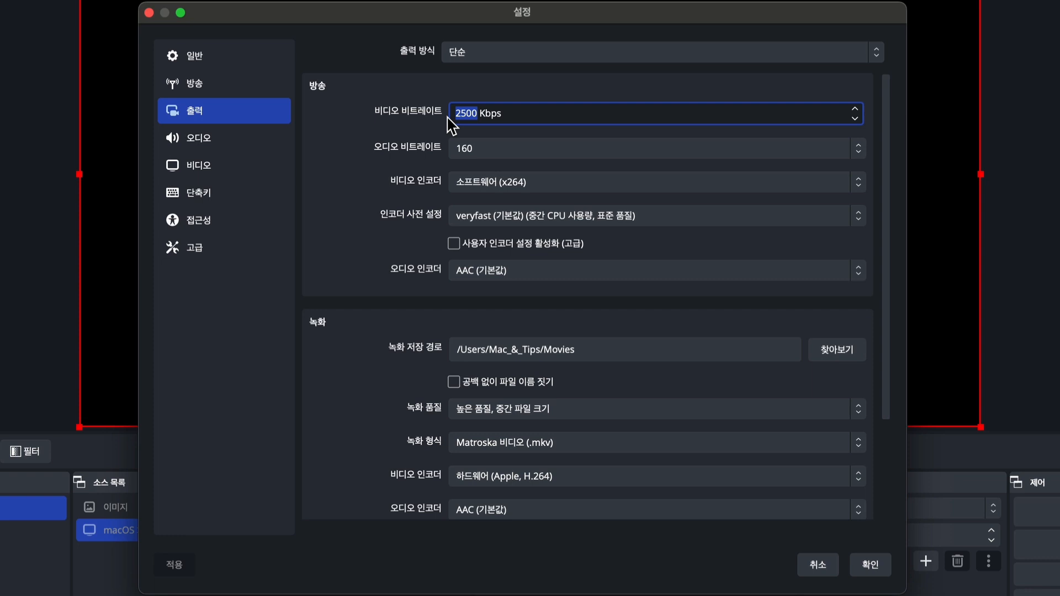
text(5000)
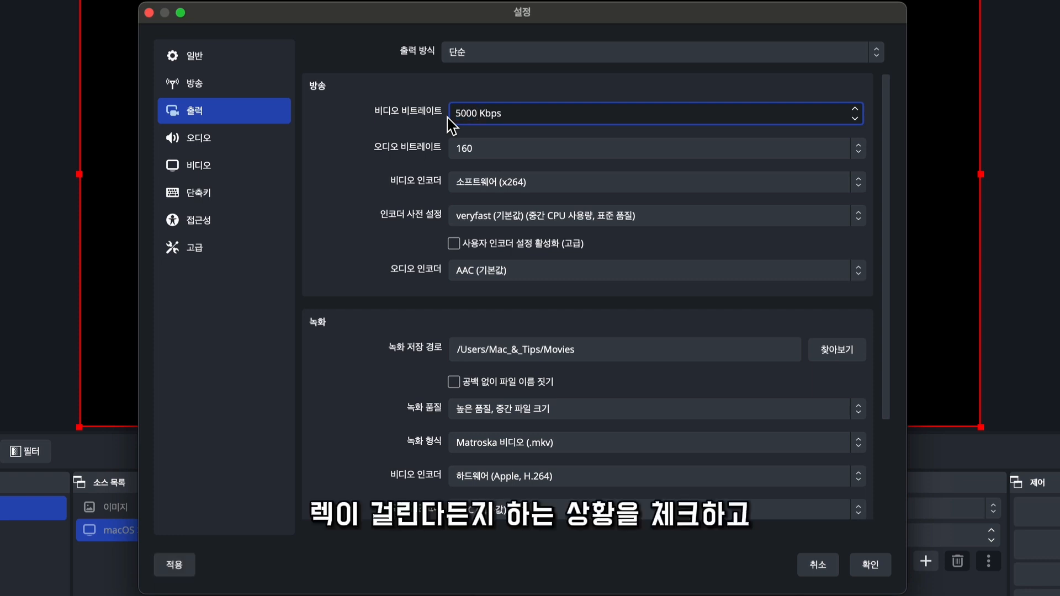
click(427, 169)
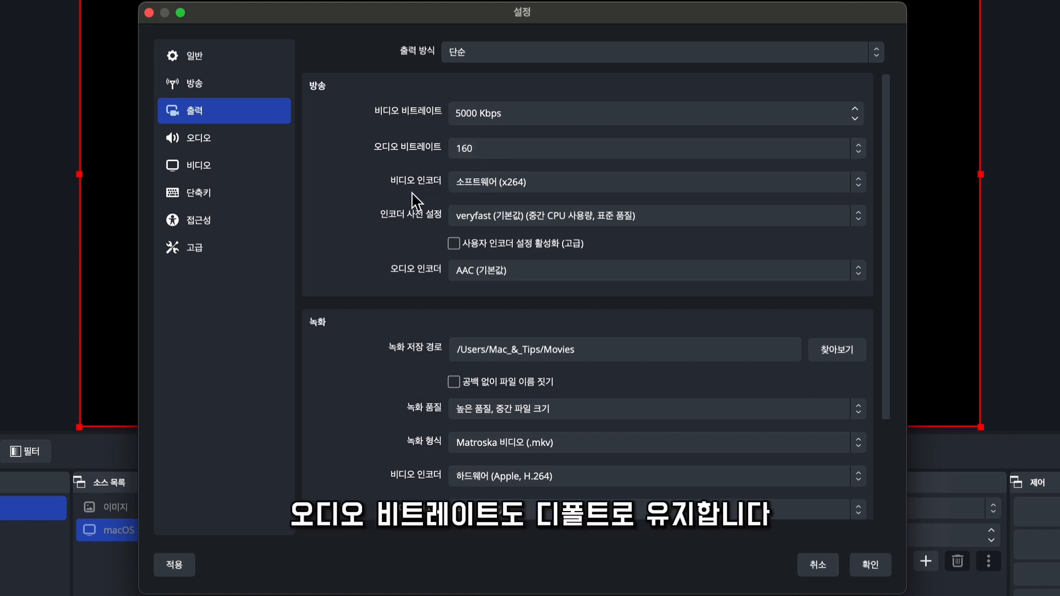
Review the streaming video encoder and encoder preset choices, keeping 소프트웨어 (x264) and veryfast
click(587, 185)
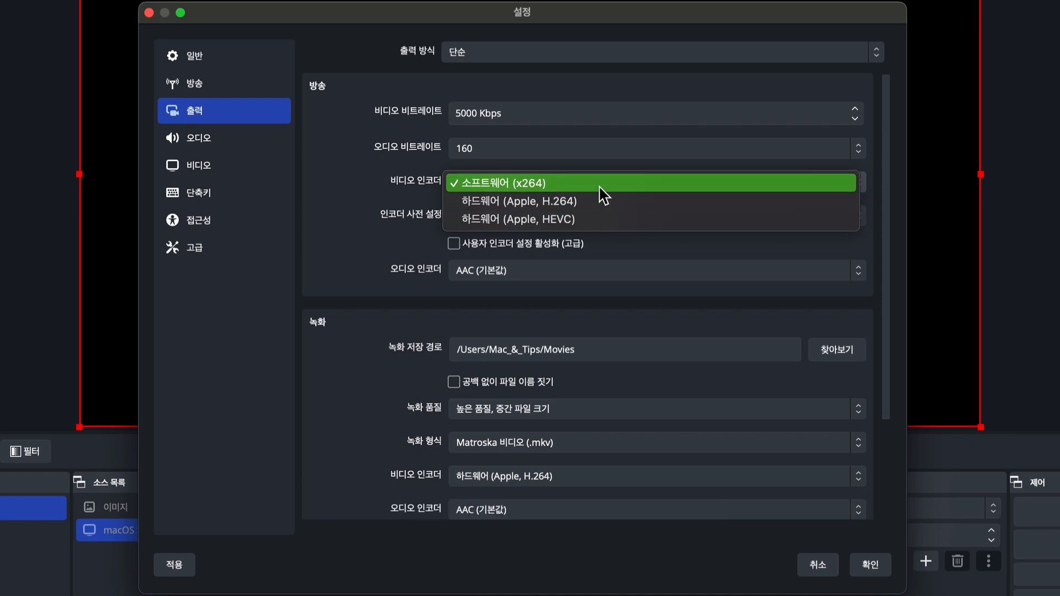
click(603, 194)
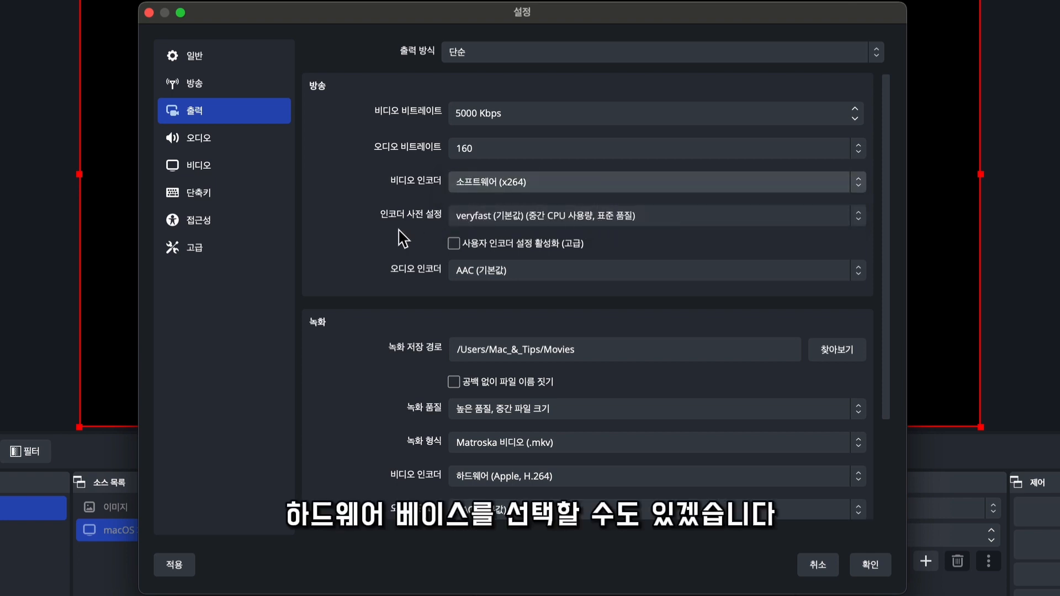
click(713, 220)
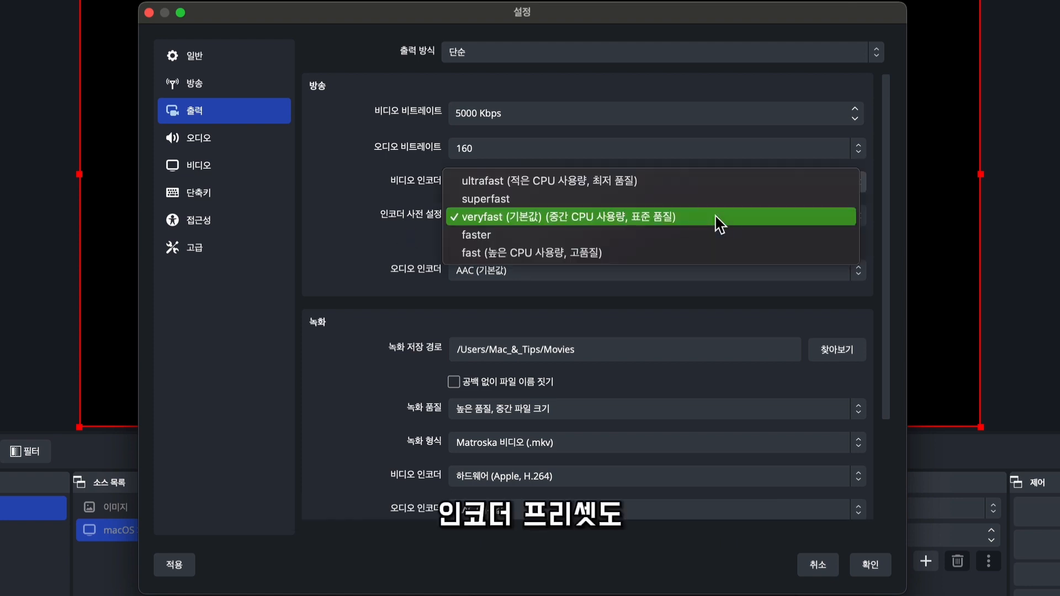
click(719, 217)
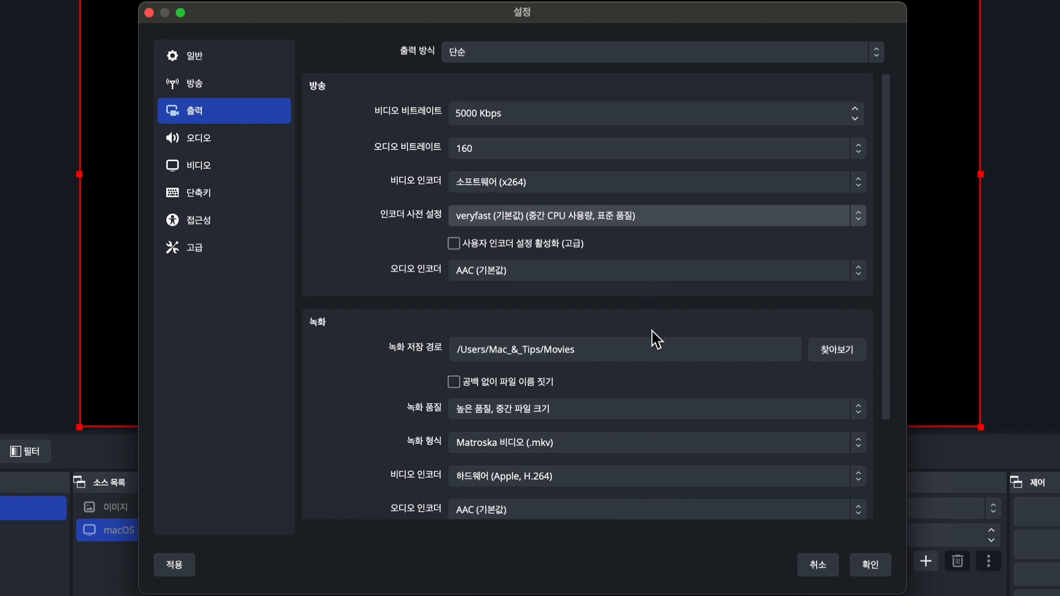
Set the recording path to the OBS folder inside Movies
click(829, 353)
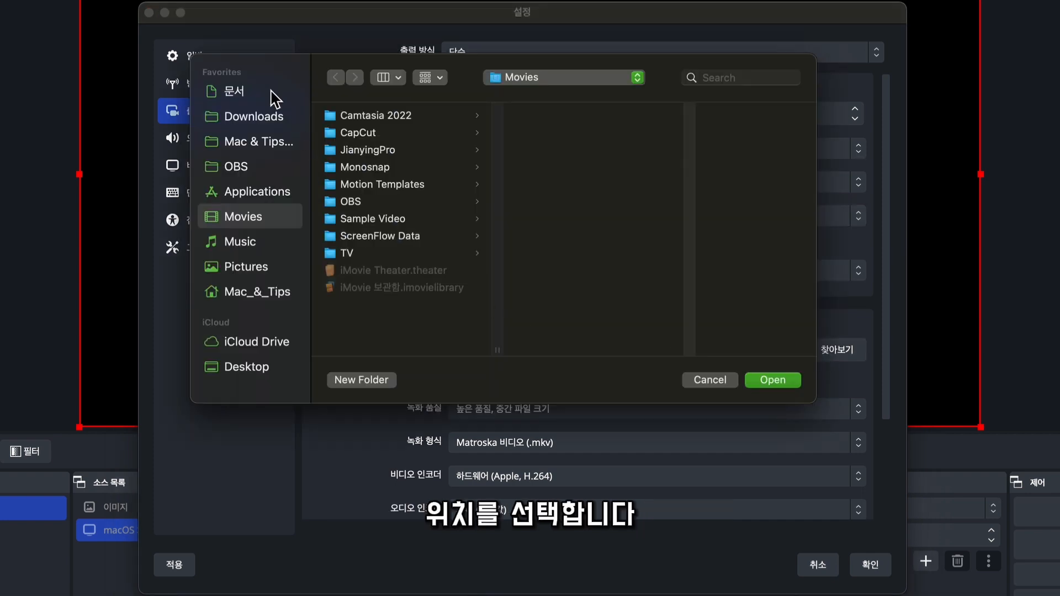
click(258, 168)
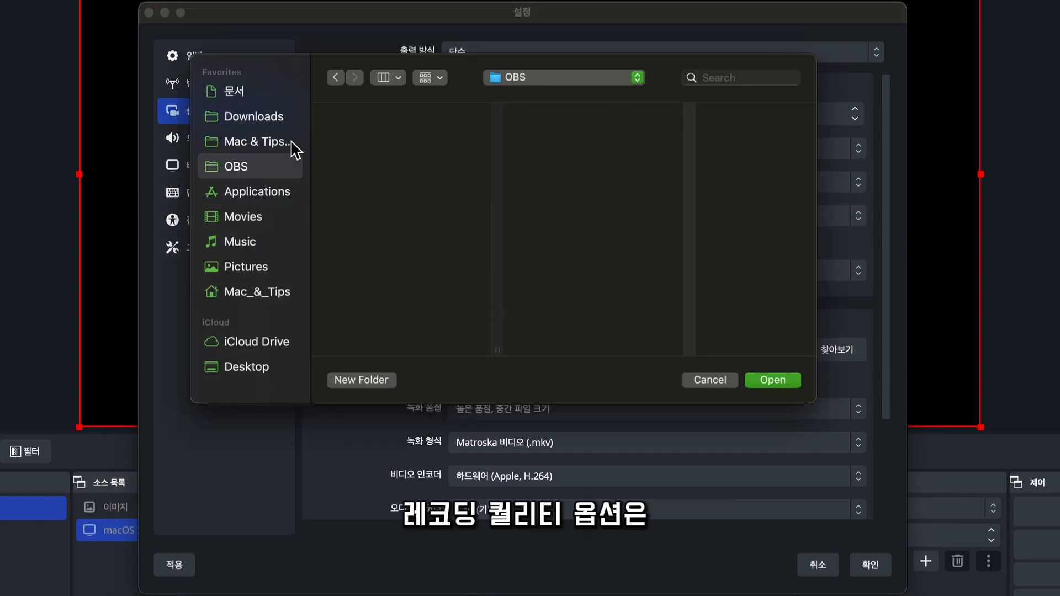
click(773, 381)
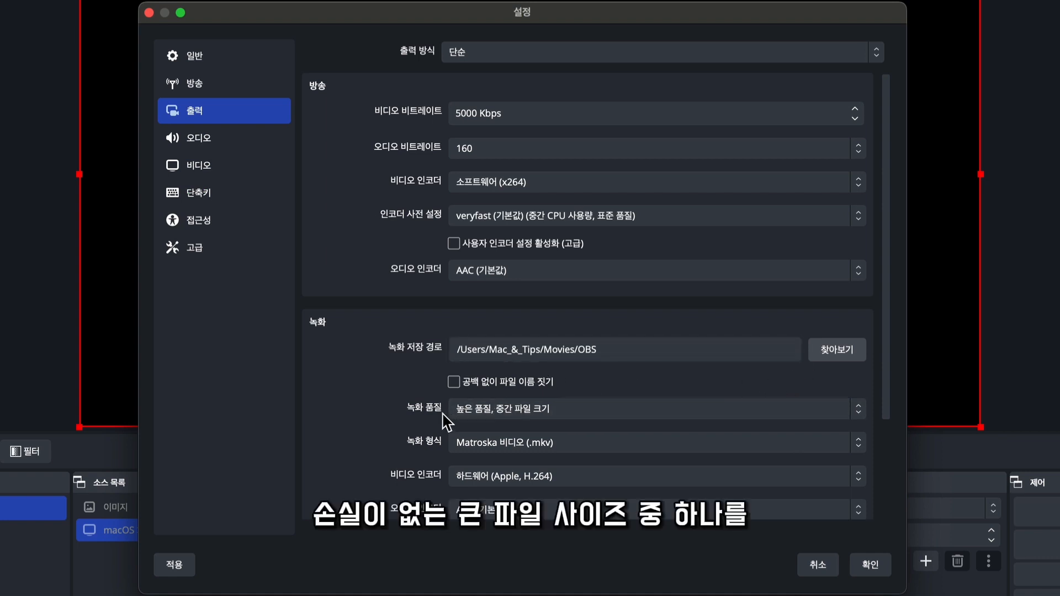
Set the recording quality to 무손실에 가까운 품질, 큰 파일 크기 and the format to Fragmented MP4 비디오 (.mp4), and apply the settings
click(692, 411)
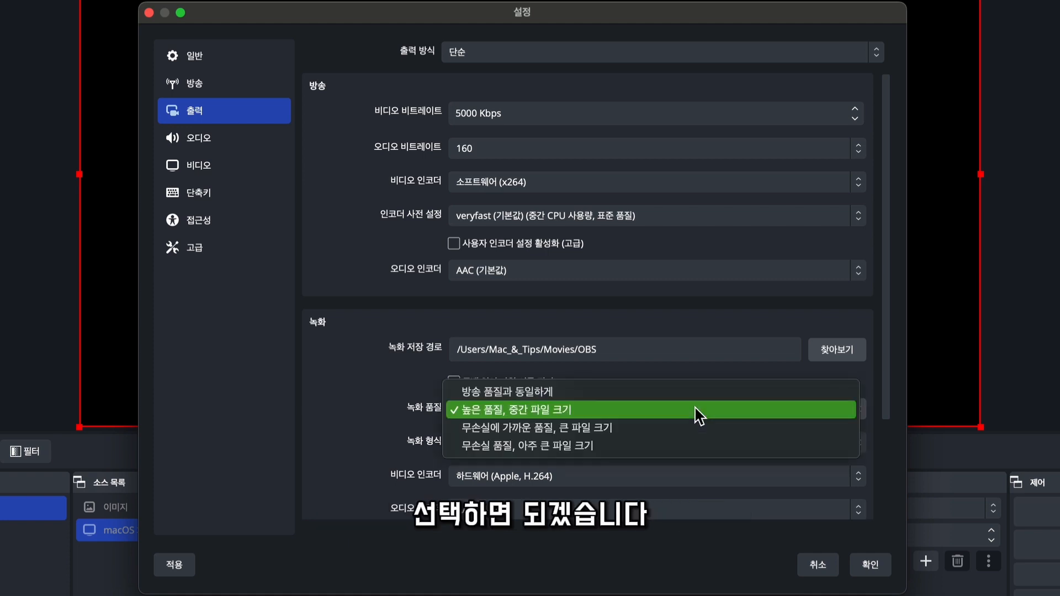
click(541, 428)
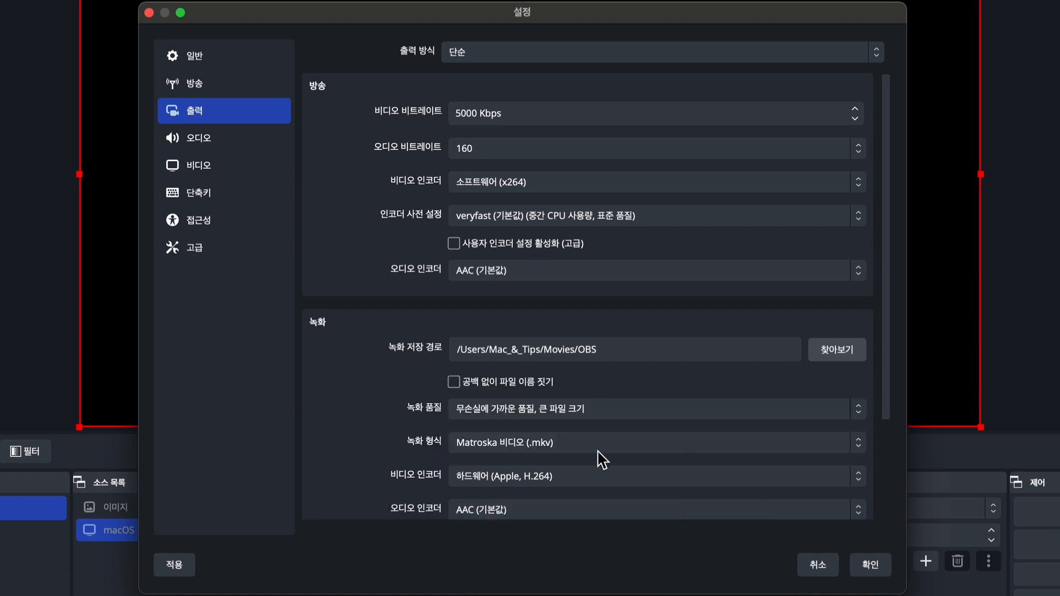
click(687, 458)
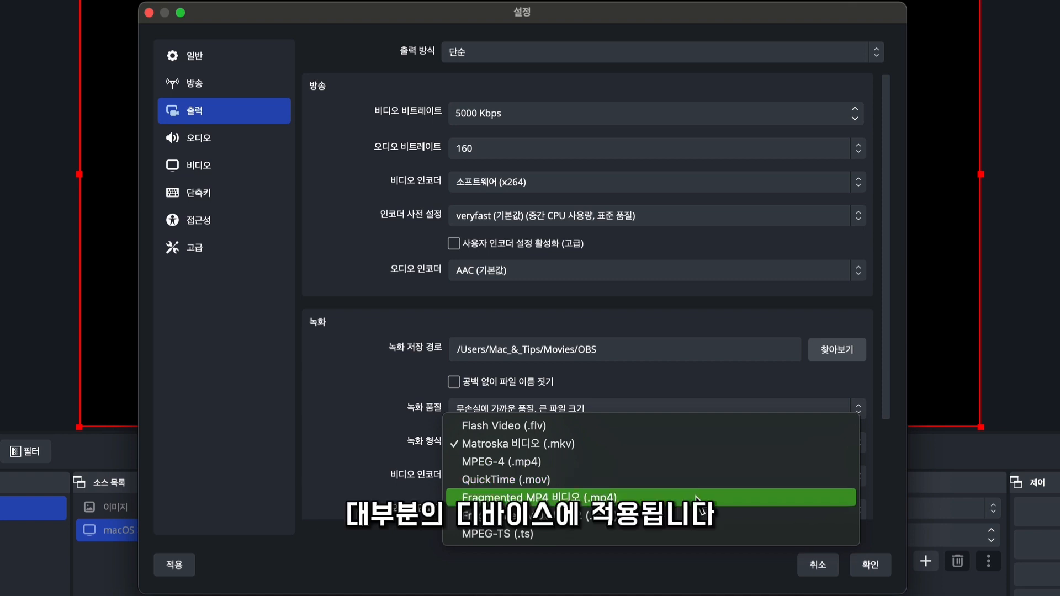
click(697, 498)
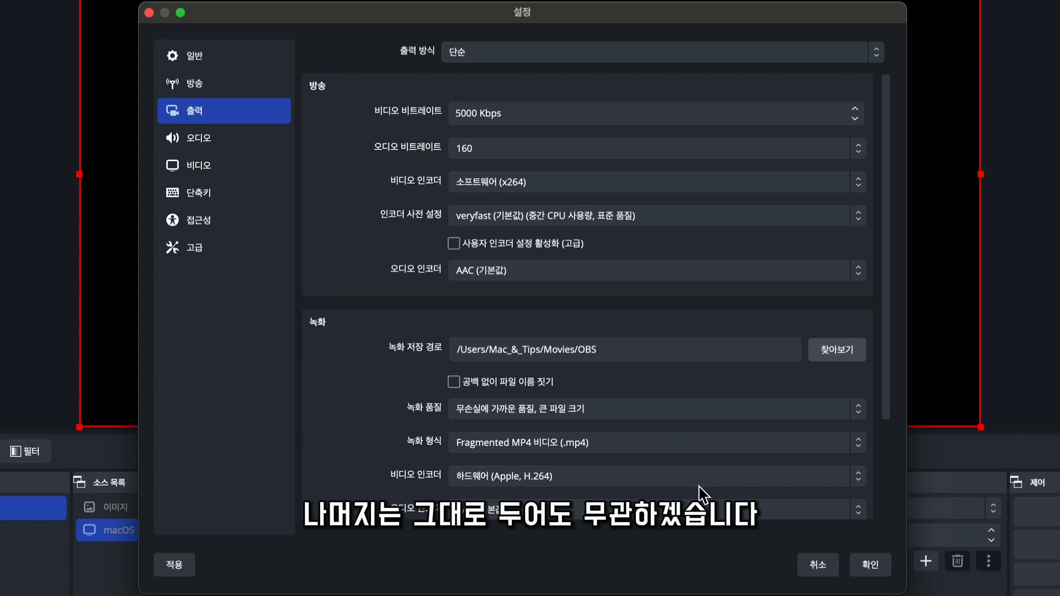
click(176, 570)
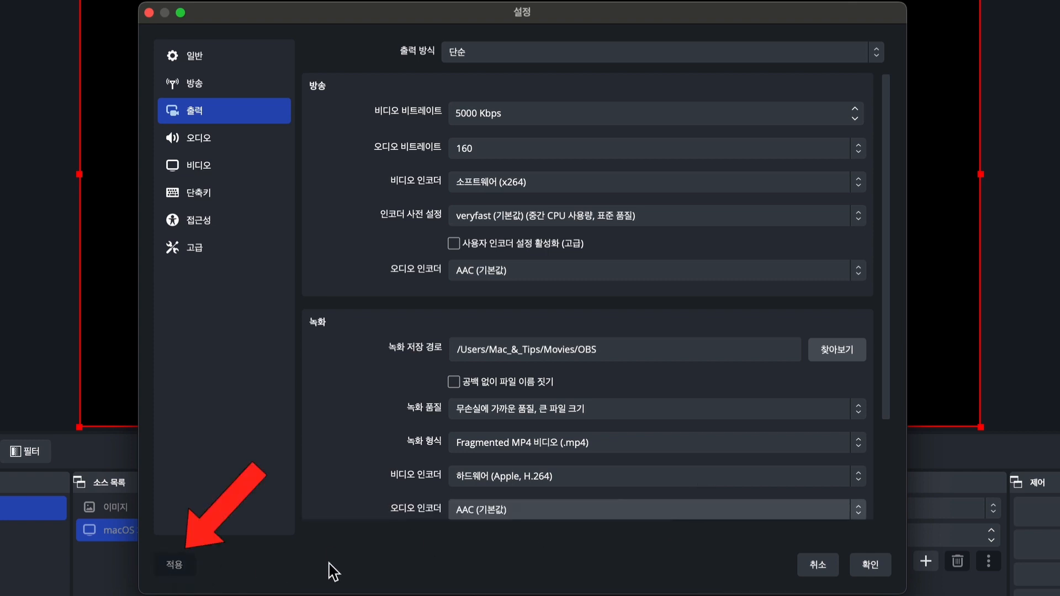
Review the desktop audio and microphone device choices in the audio settings, keeping AB13X USB Audio for 마이크/Aux 오디오
click(255, 150)
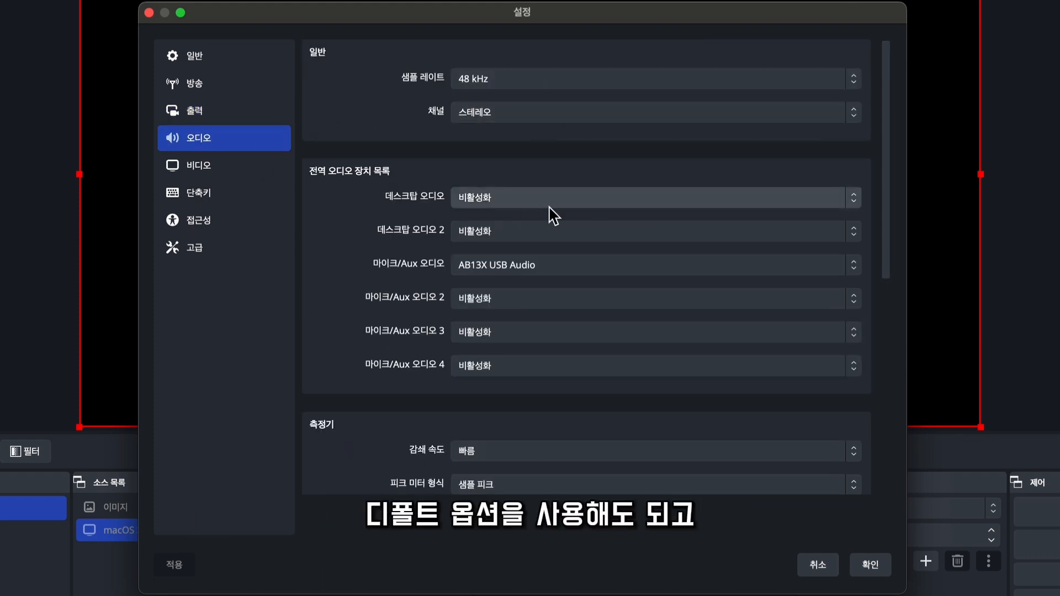
click(572, 209)
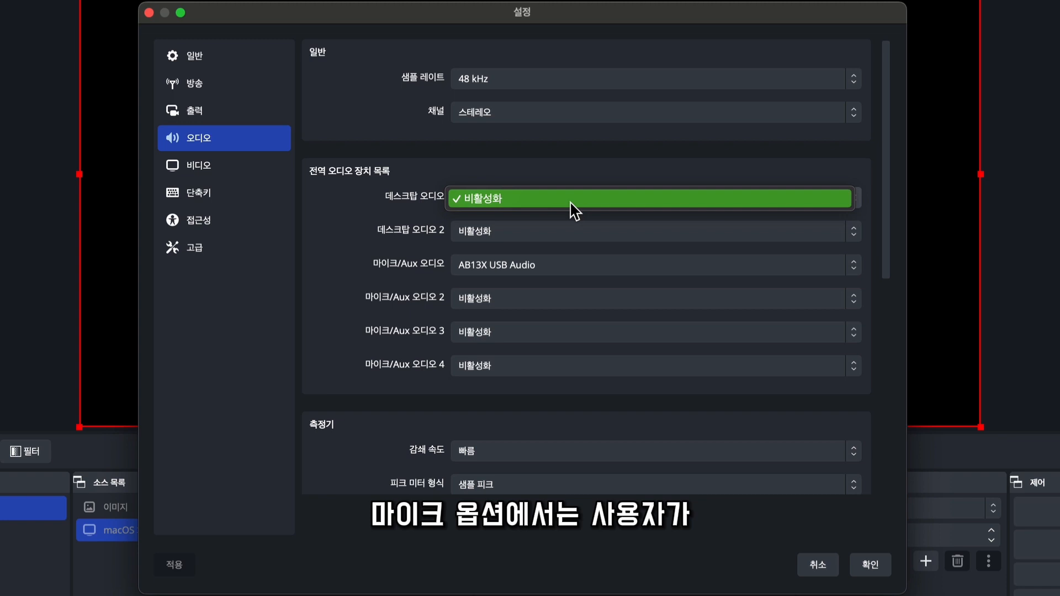
click(403, 213)
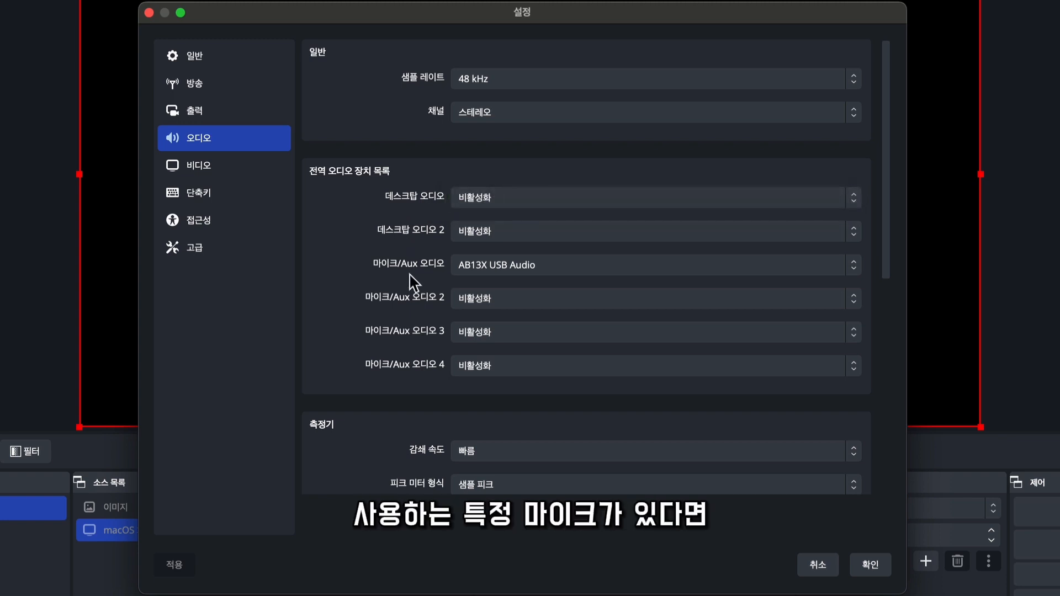
click(571, 268)
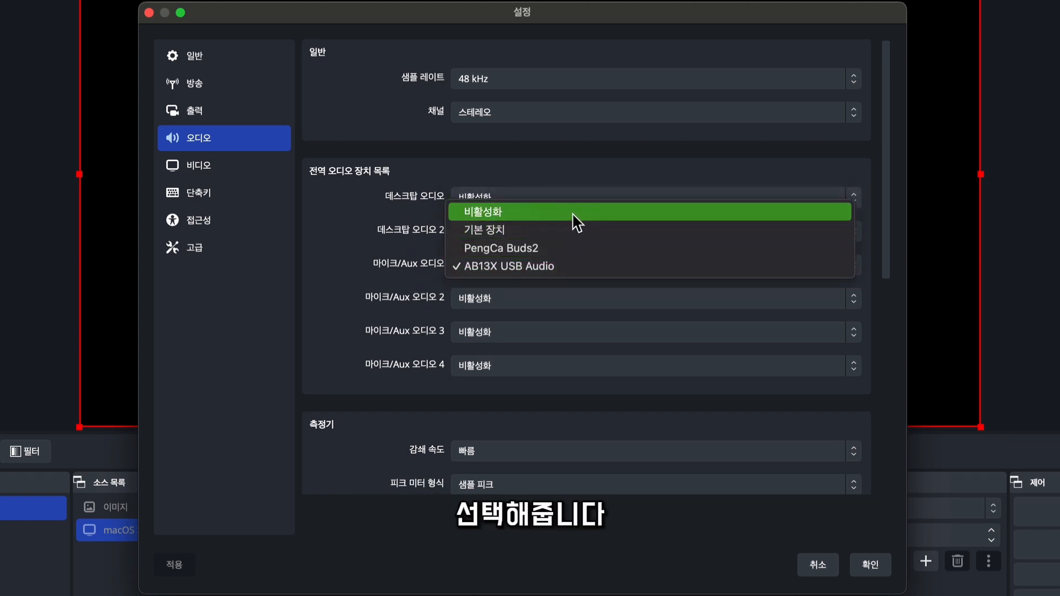
click(367, 296)
Set the base canvas and output resolutions to 1920x1080 in the video settings, and open the FPS value choices
click(223, 165)
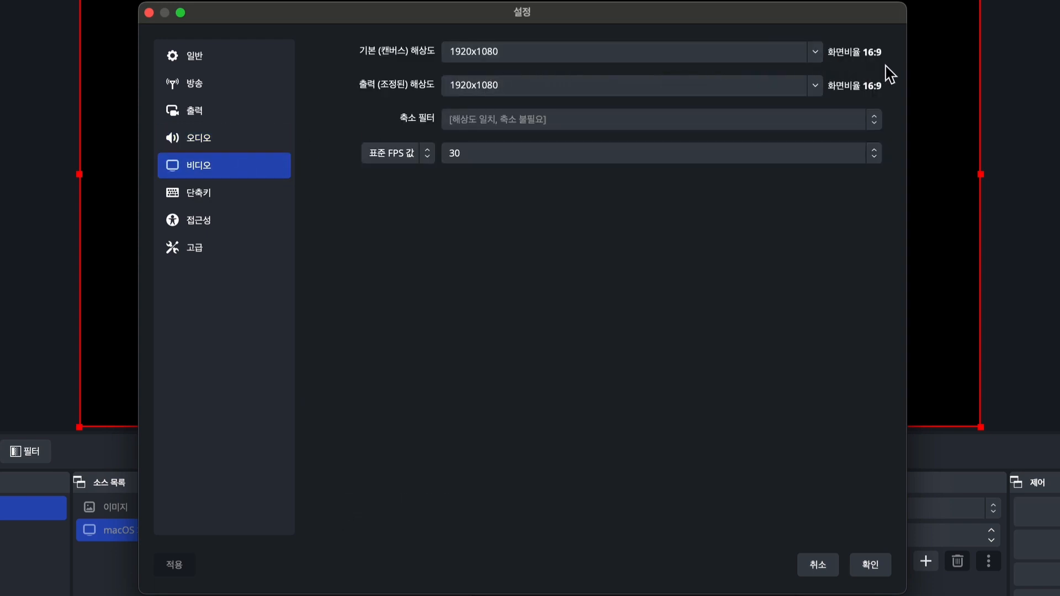
click(817, 59)
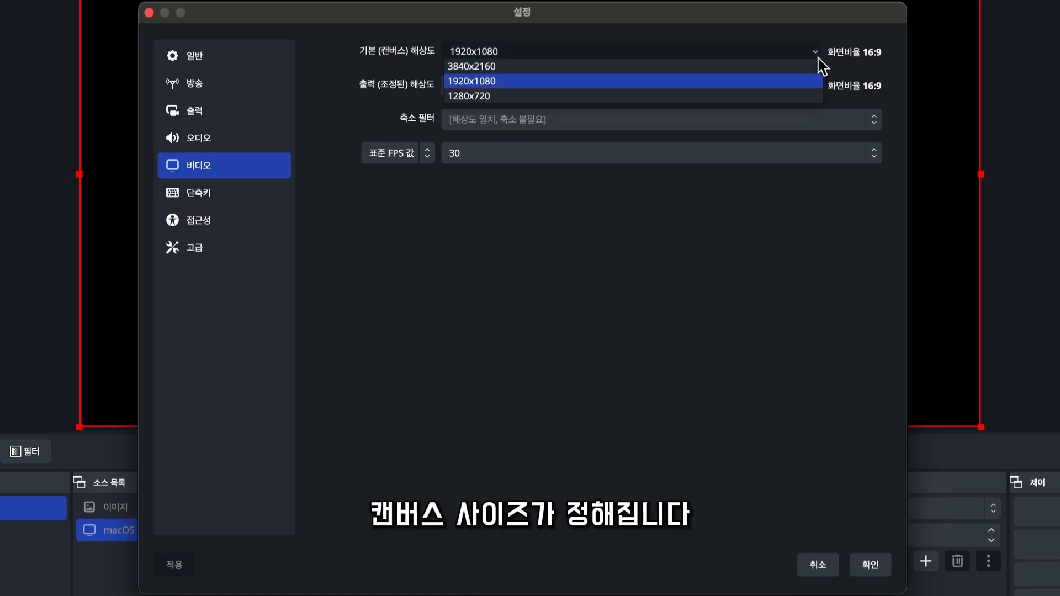
click(510, 83)
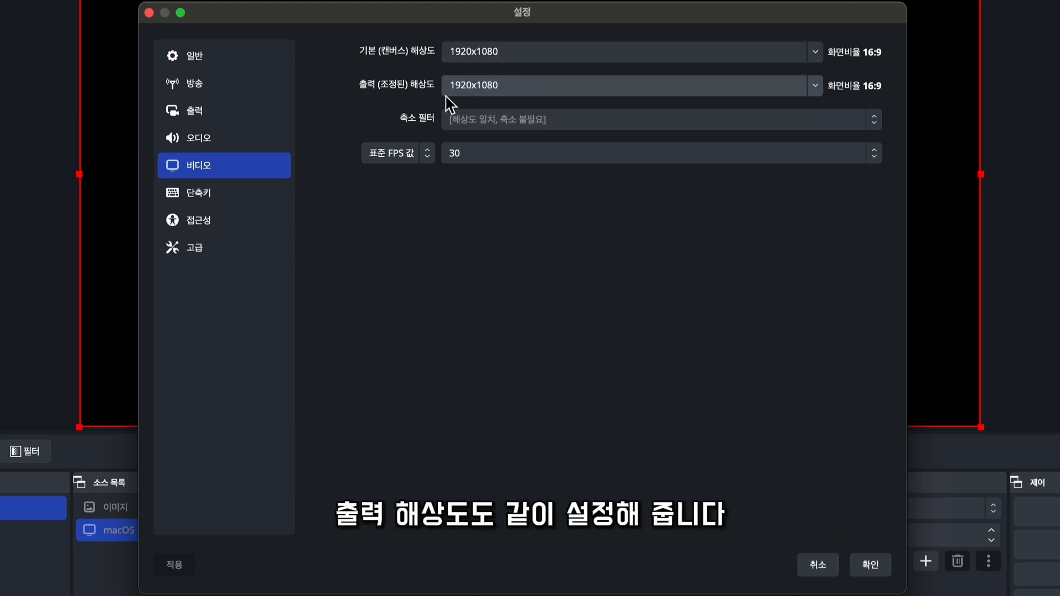
click(815, 87)
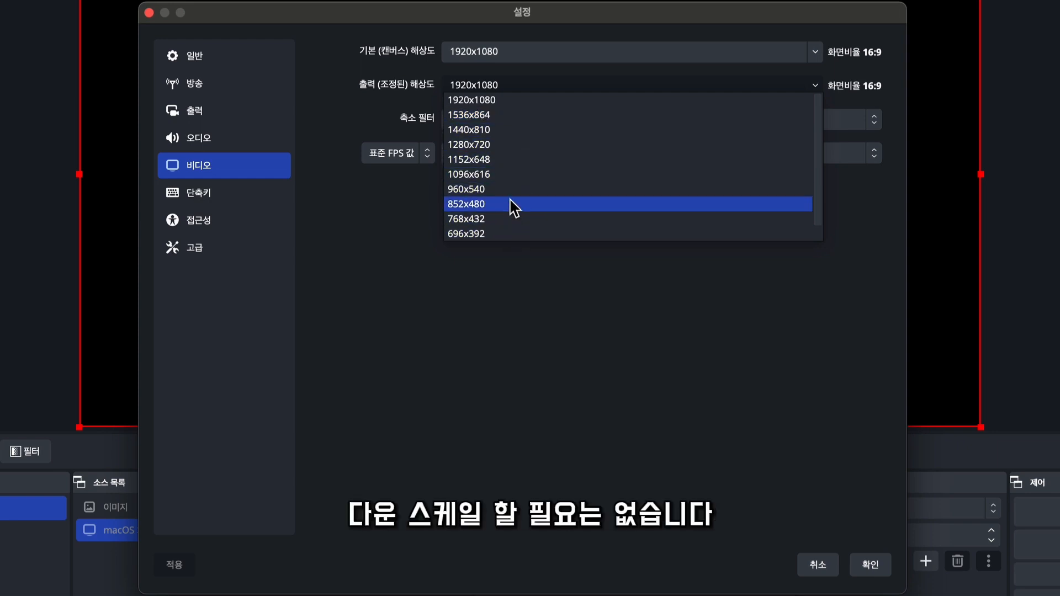
click(521, 101)
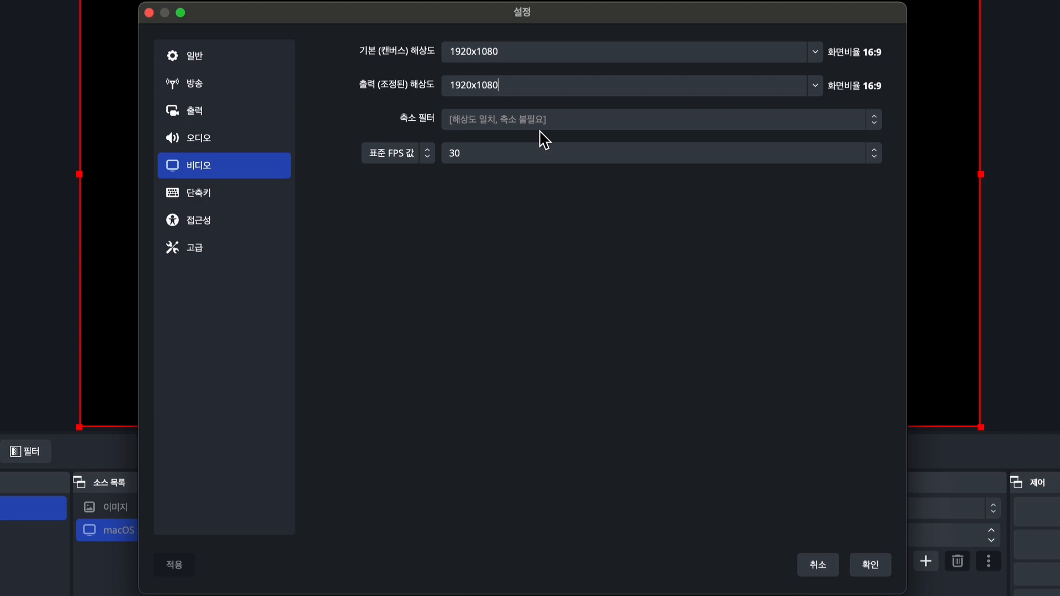
click(853, 157)
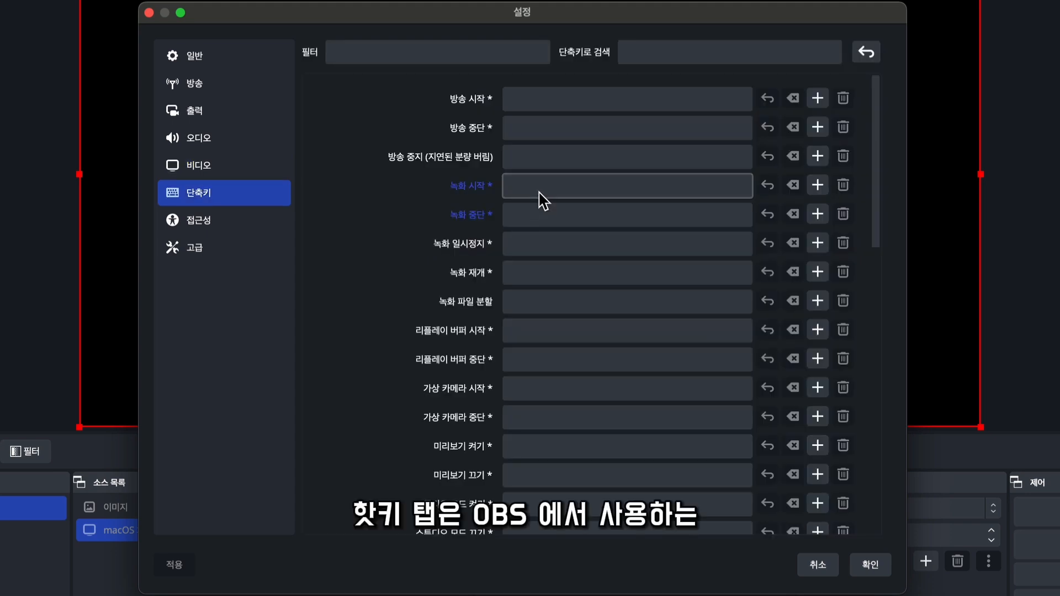
Assign the hotkey ⌘R to 녹화 시작 and ⌘S to 녹화 중단, and confirm the settings
click(540, 195)
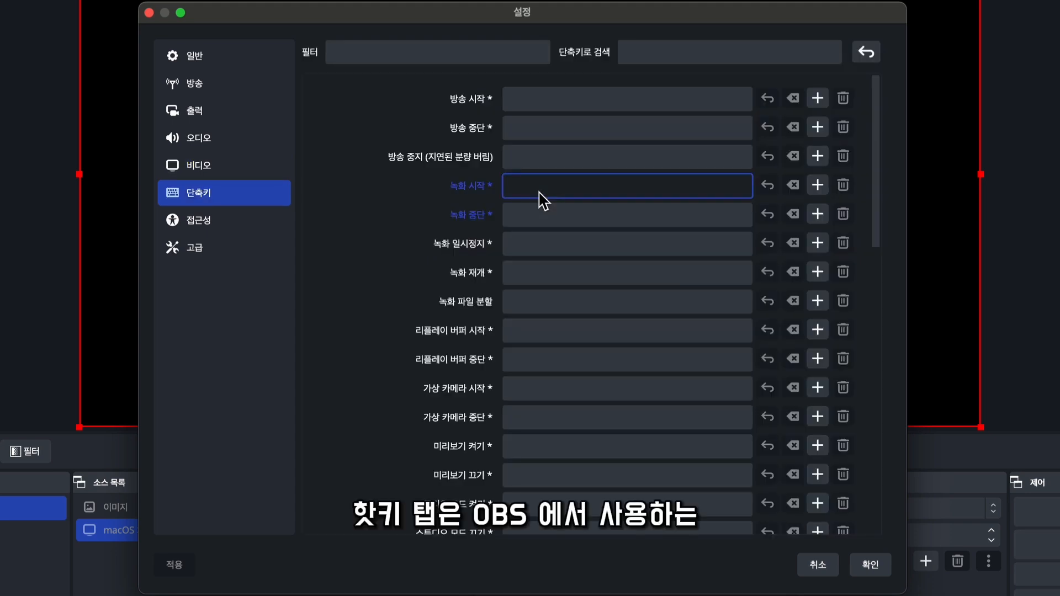
key(super+r)
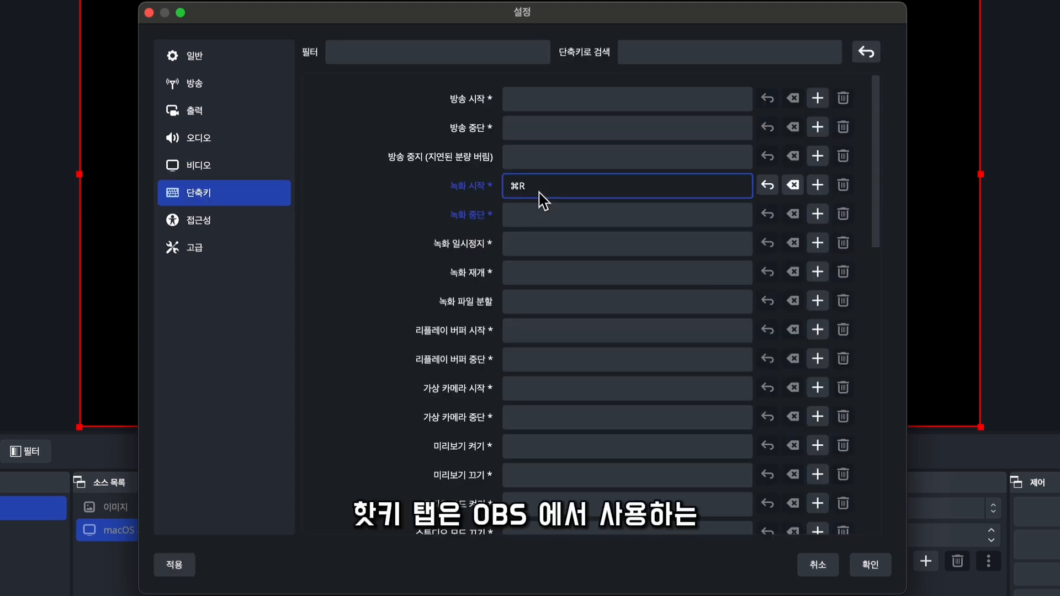
click(539, 216)
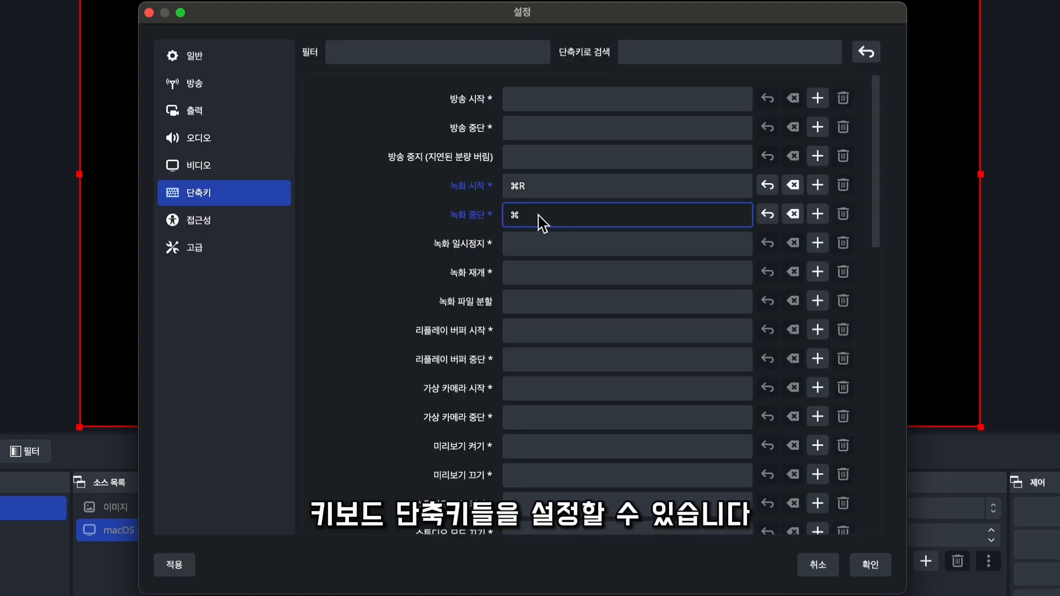
key(super+s)
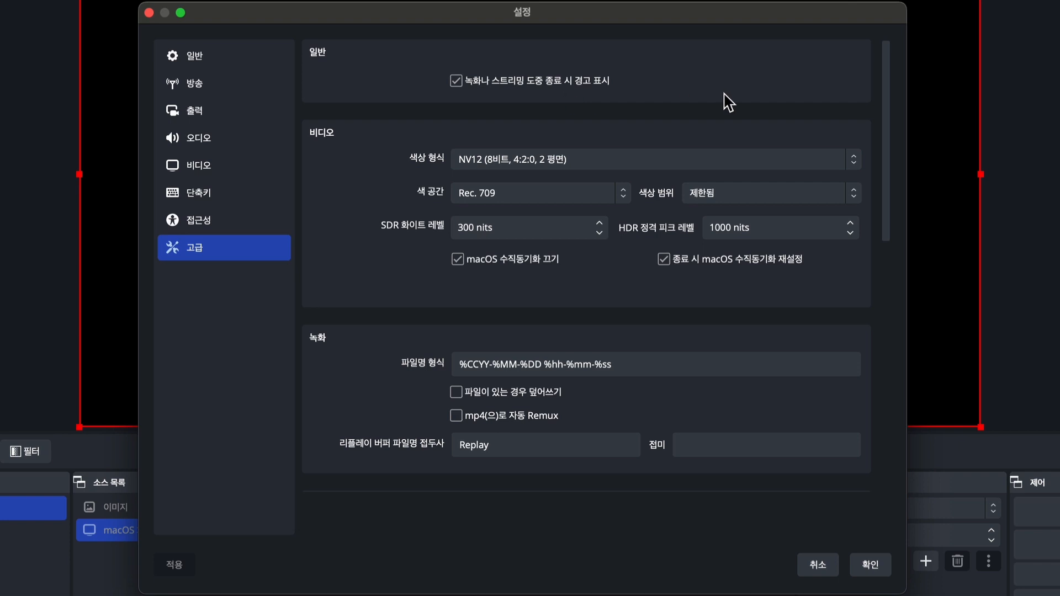
click(871, 565)
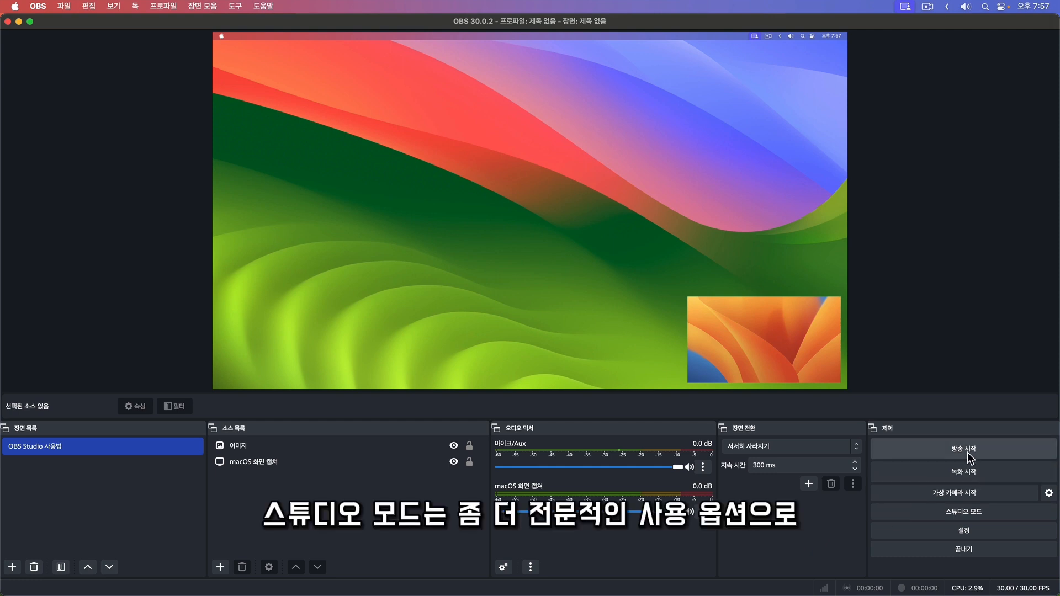
Turn on studio mode and add a new scene named 프리젠테이션
click(911, 515)
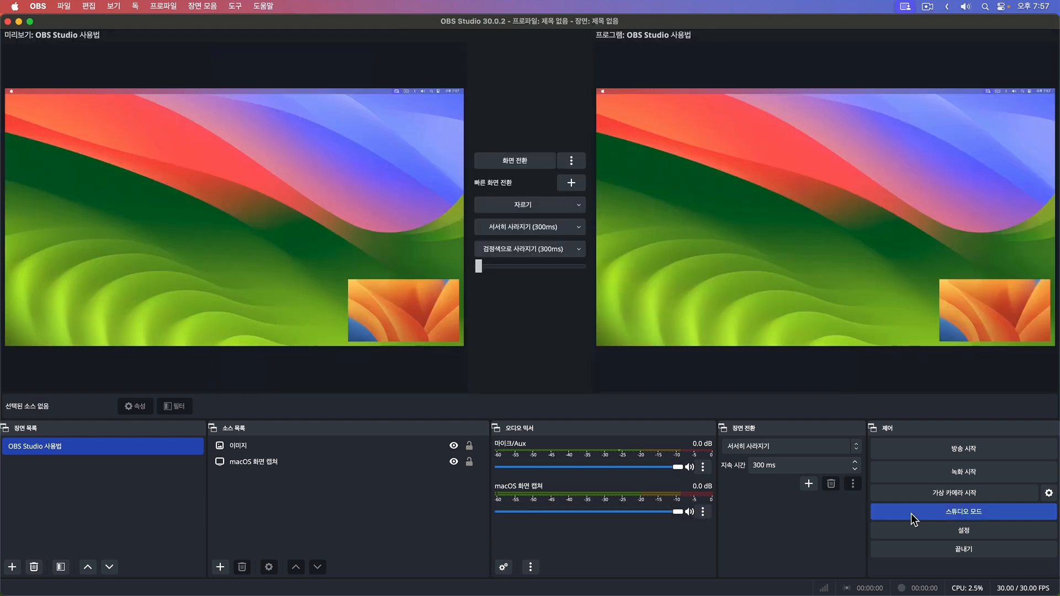
click(268, 161)
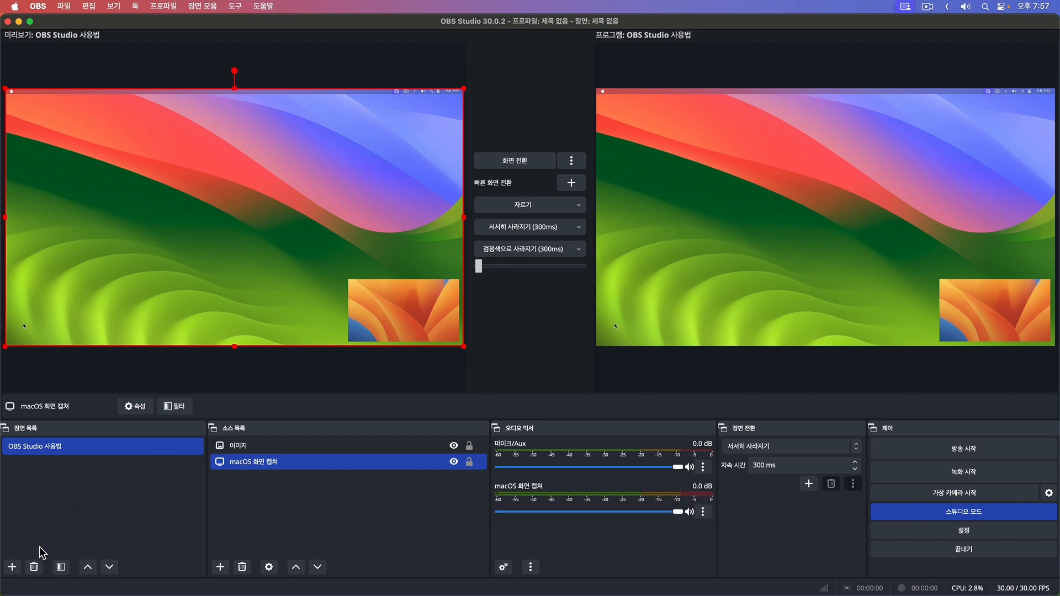
click(12, 567)
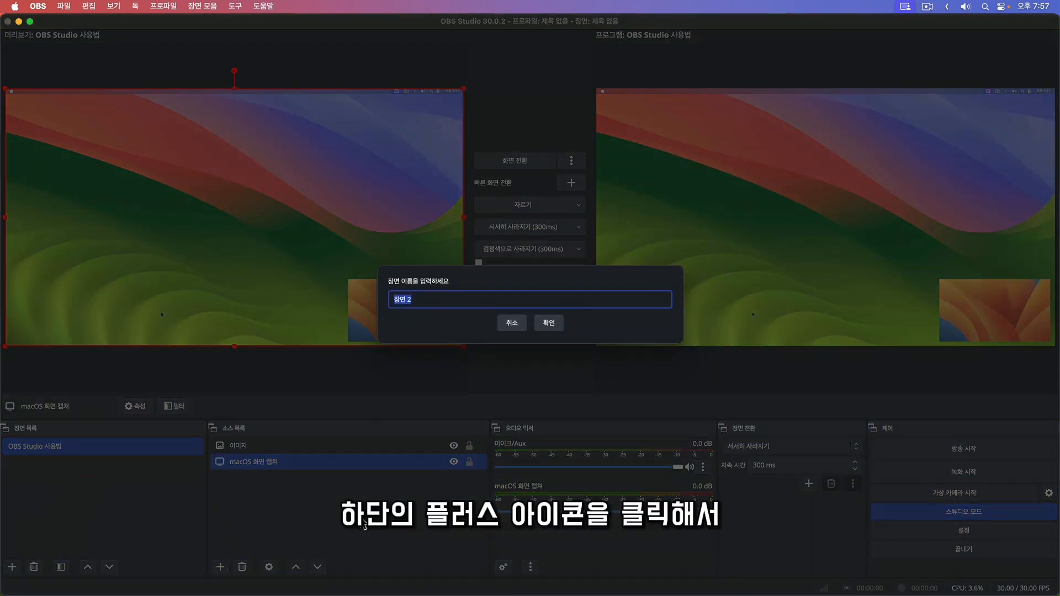
text(ㅡ)
text(리제)
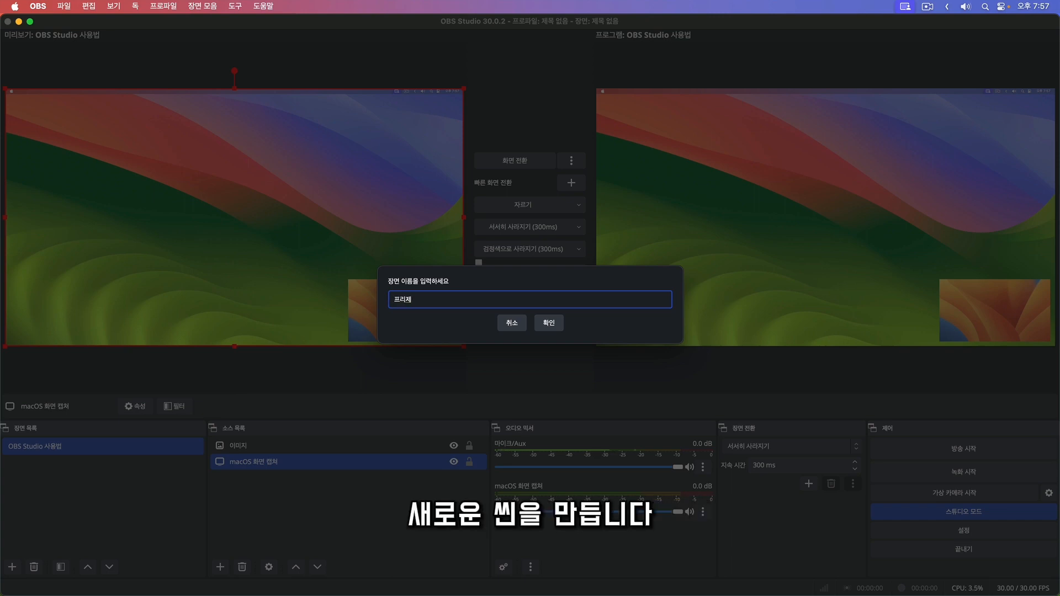
text(ㄴ테이셔ㄴ)
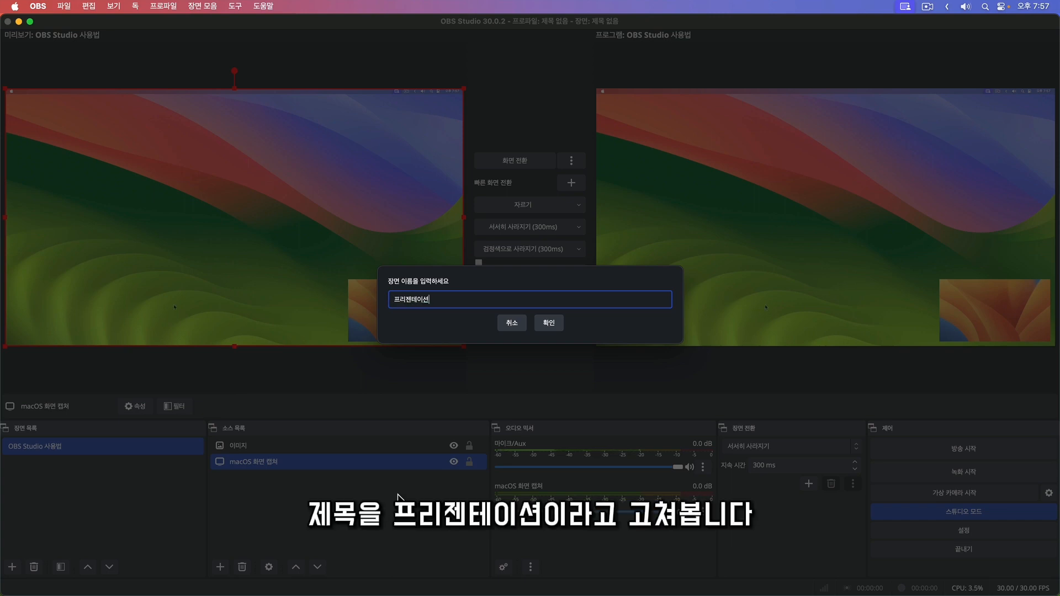
click(546, 328)
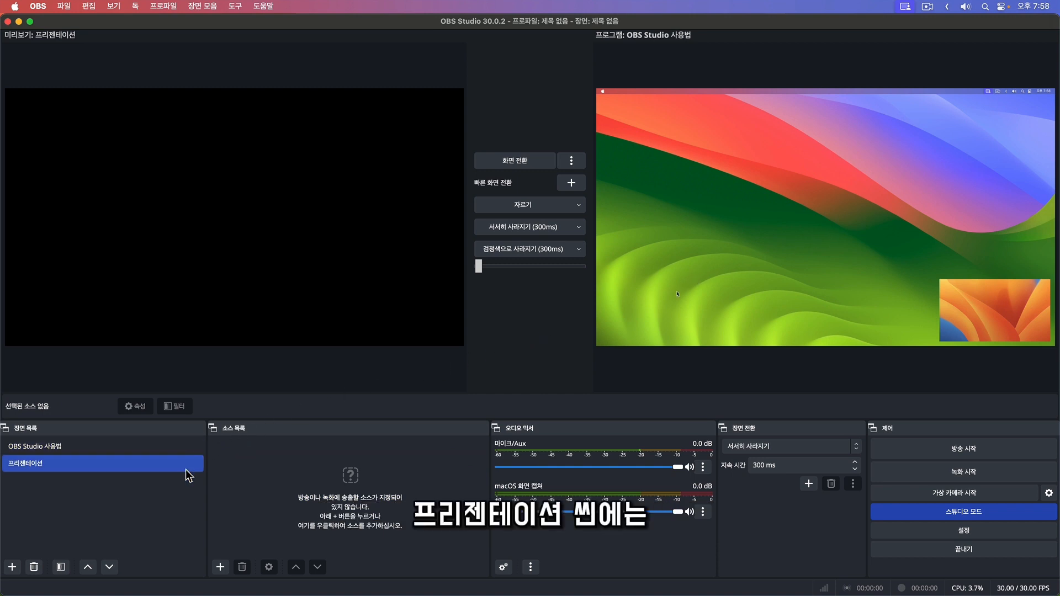
Add a new image source named 준비화면 to the 프리젠테이션 scene
click(221, 570)
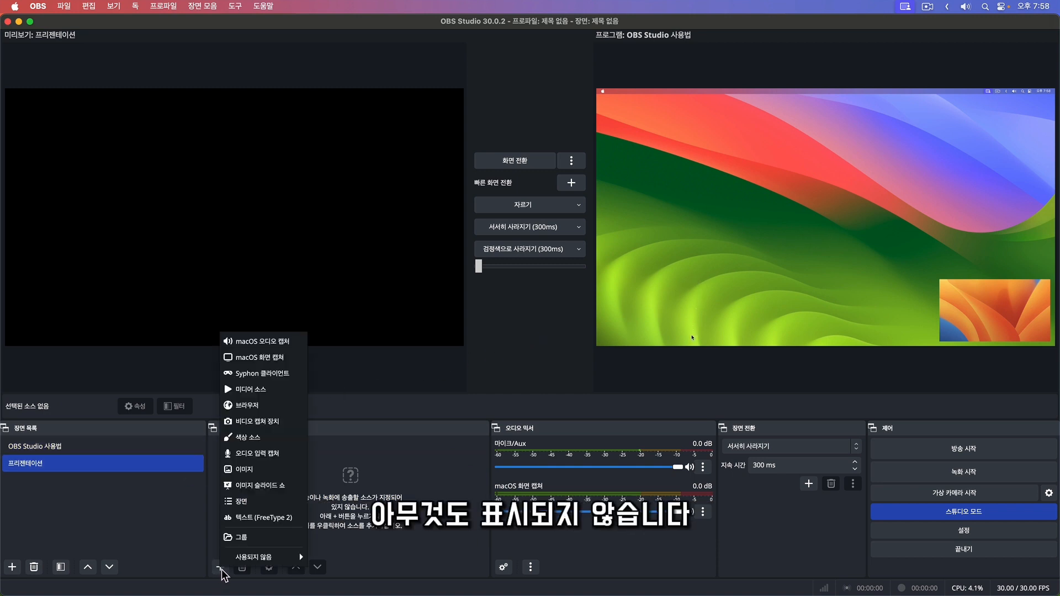
click(271, 469)
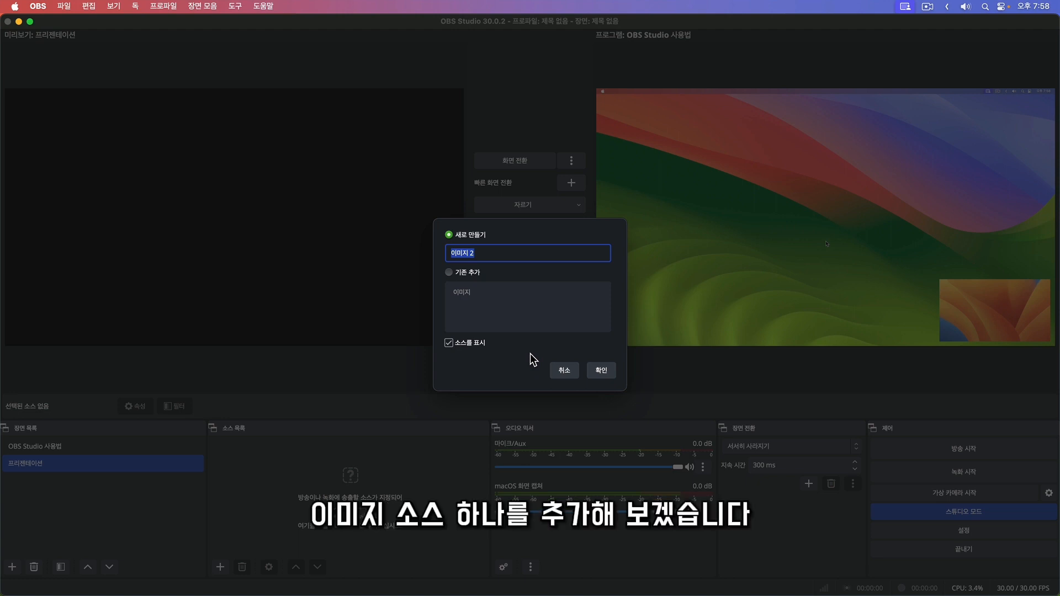
text(준비화면)
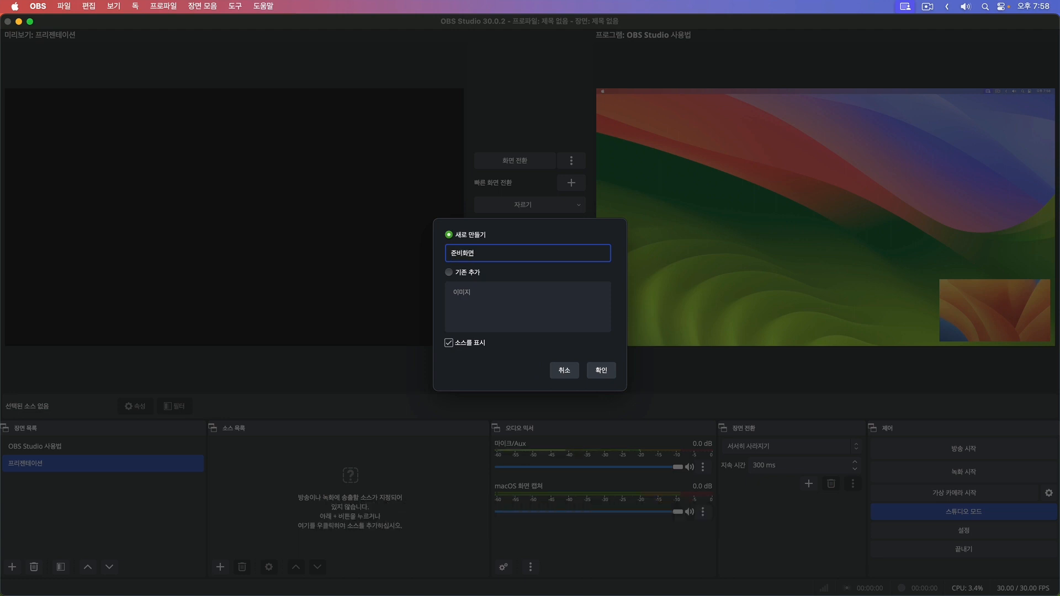
click(600, 371)
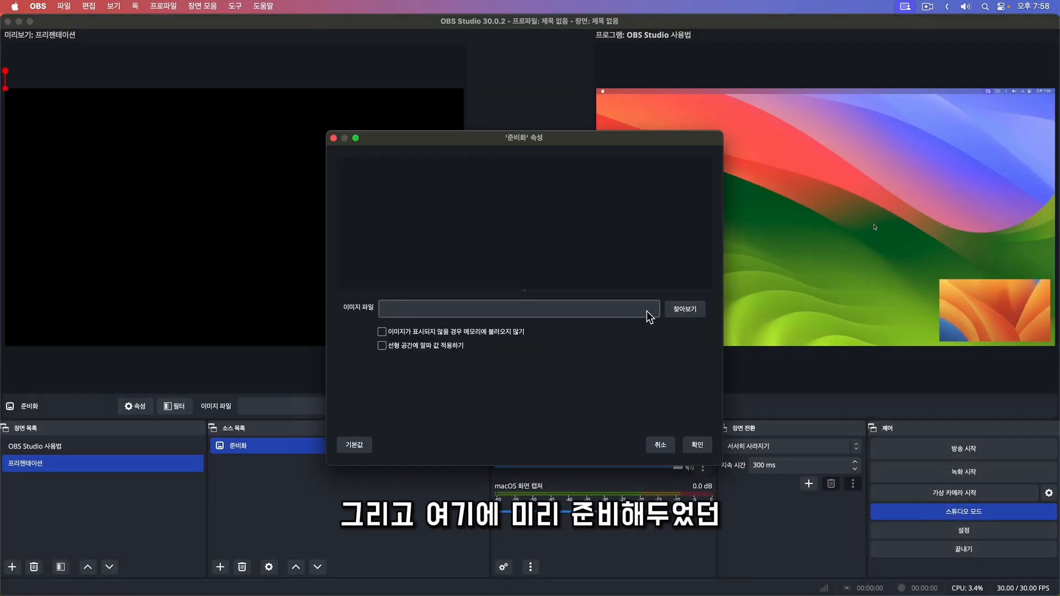
Load 준비화면.png from the Downloads folder as the source's image file and confirm its properties
click(670, 308)
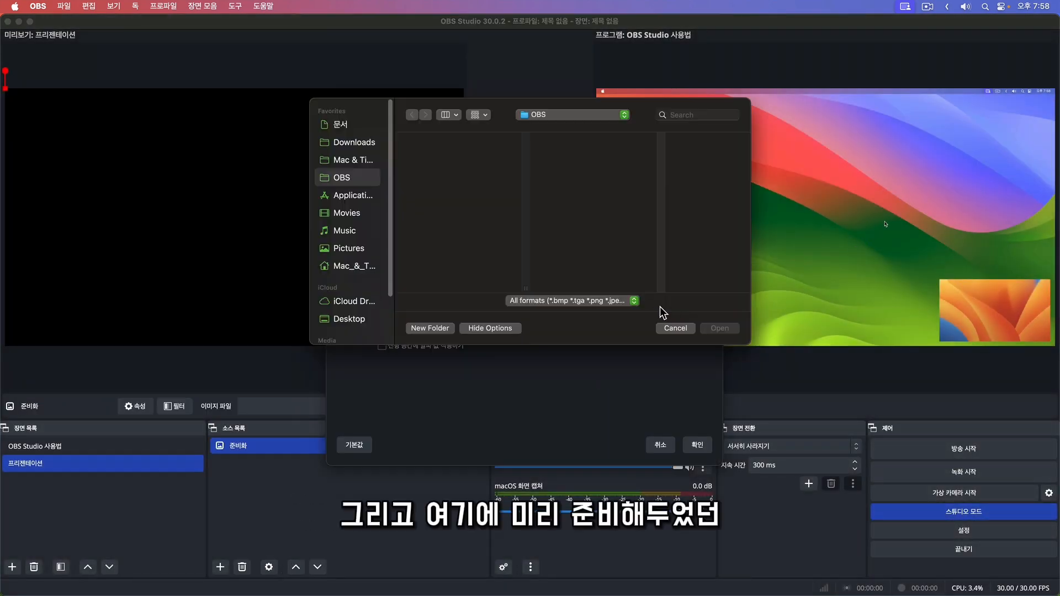
click(345, 140)
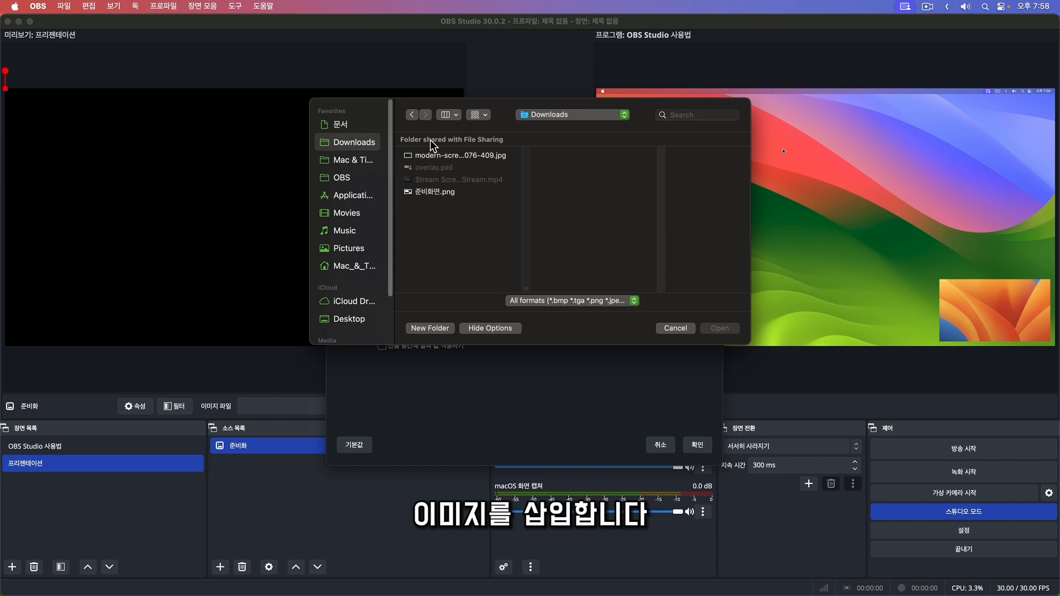
click(435, 193)
click(712, 329)
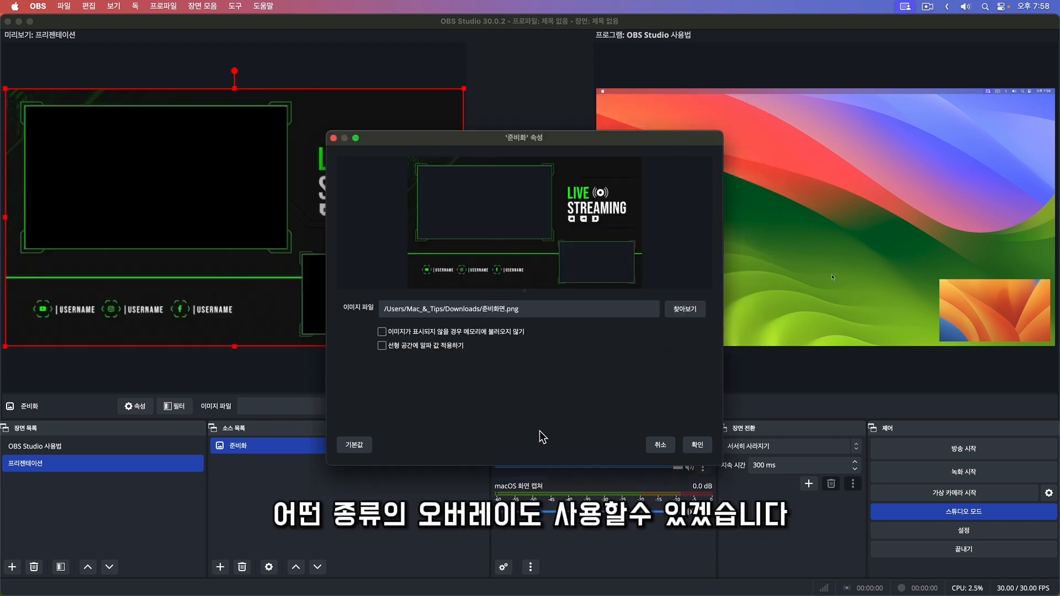
click(695, 450)
Add a new macOS 화면 캡쳐 source with its default name and place it below the overlay image in the source order
click(220, 567)
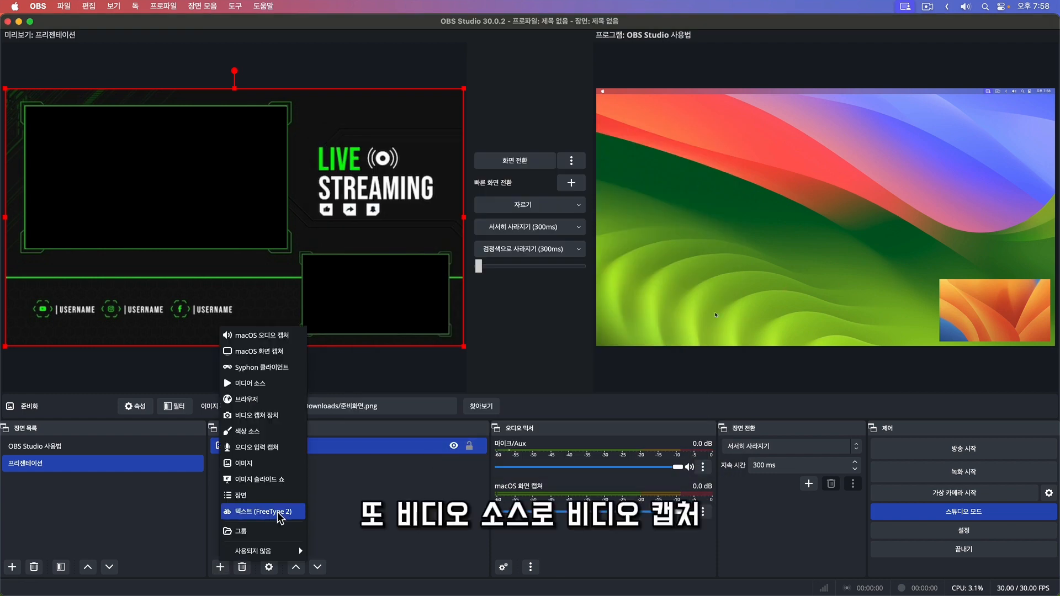
click(259, 351)
click(557, 374)
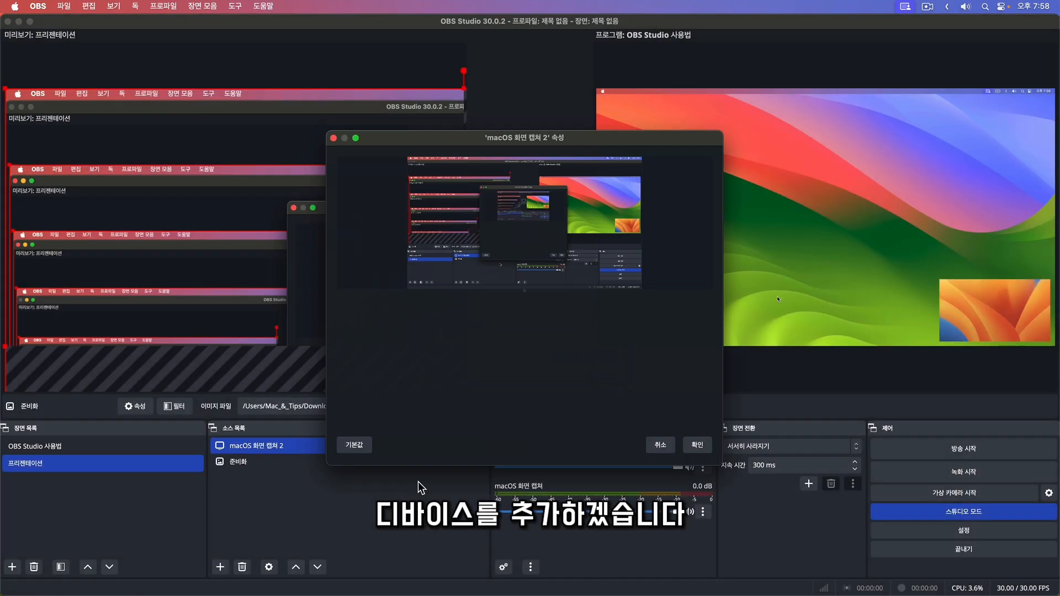
click(689, 444)
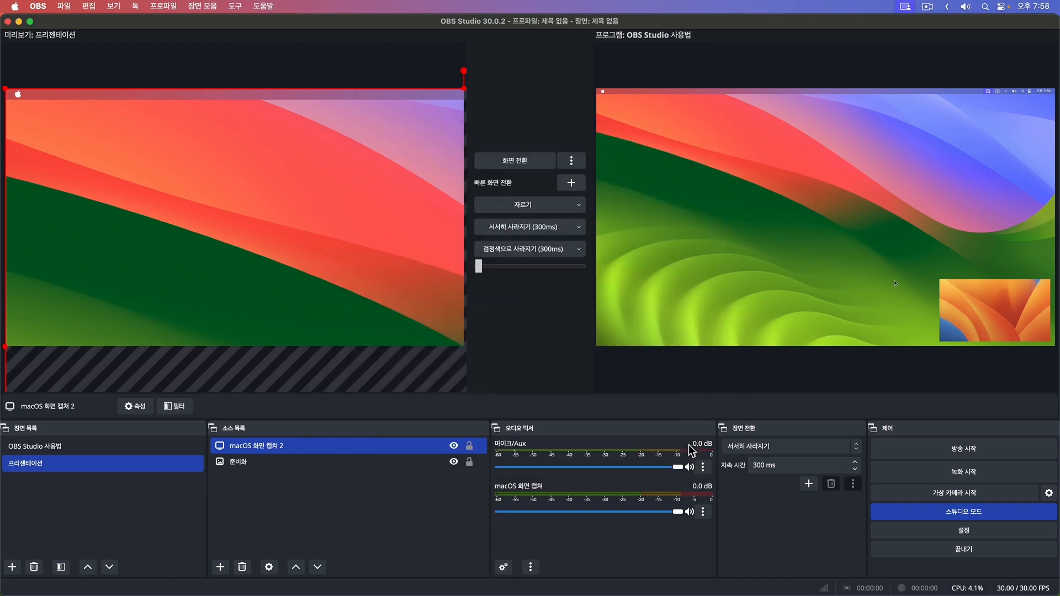
drag(303, 445, 299, 470)
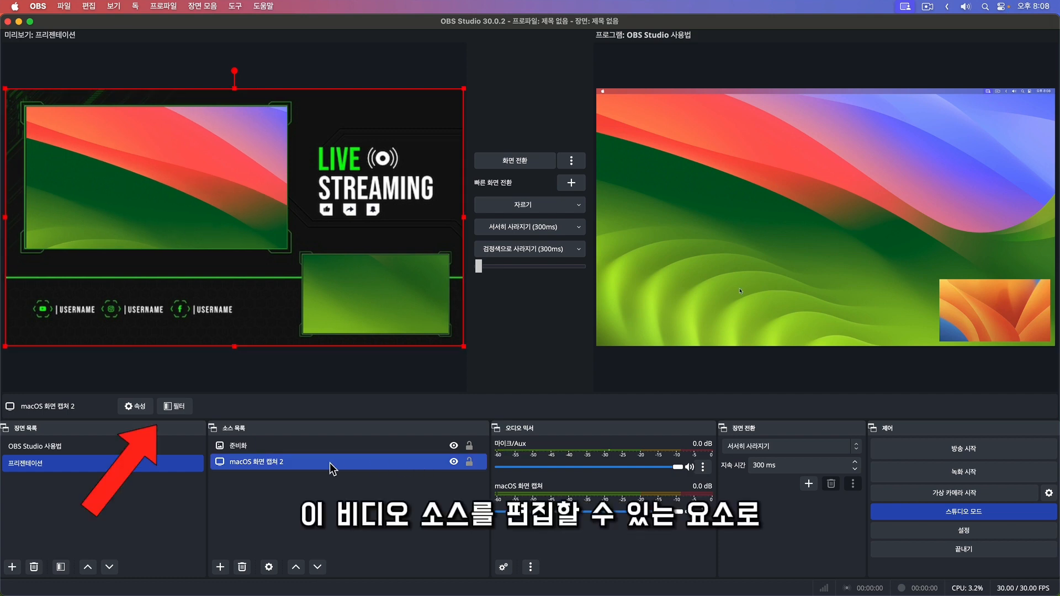
Add a 자르기/덧대기 effect filter with its default name to the macOS 화면 캡쳐 2 source
click(169, 411)
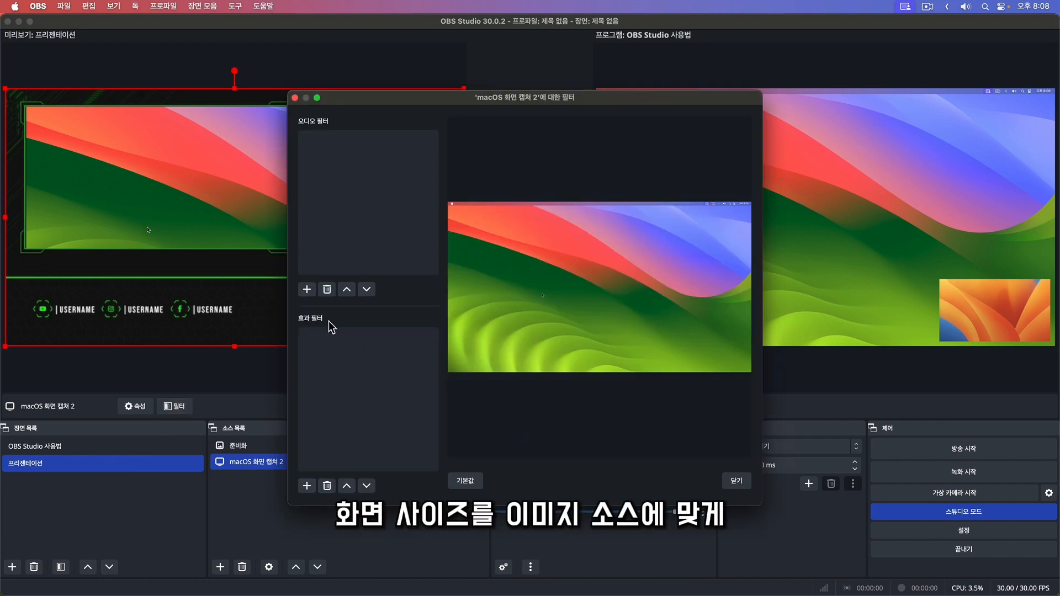
click(307, 485)
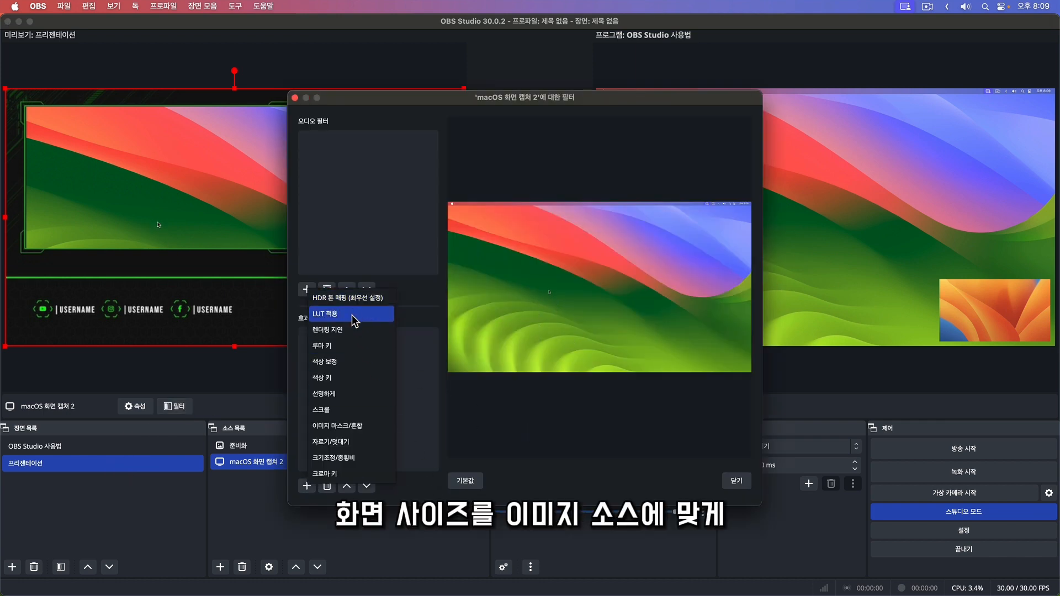
click(364, 441)
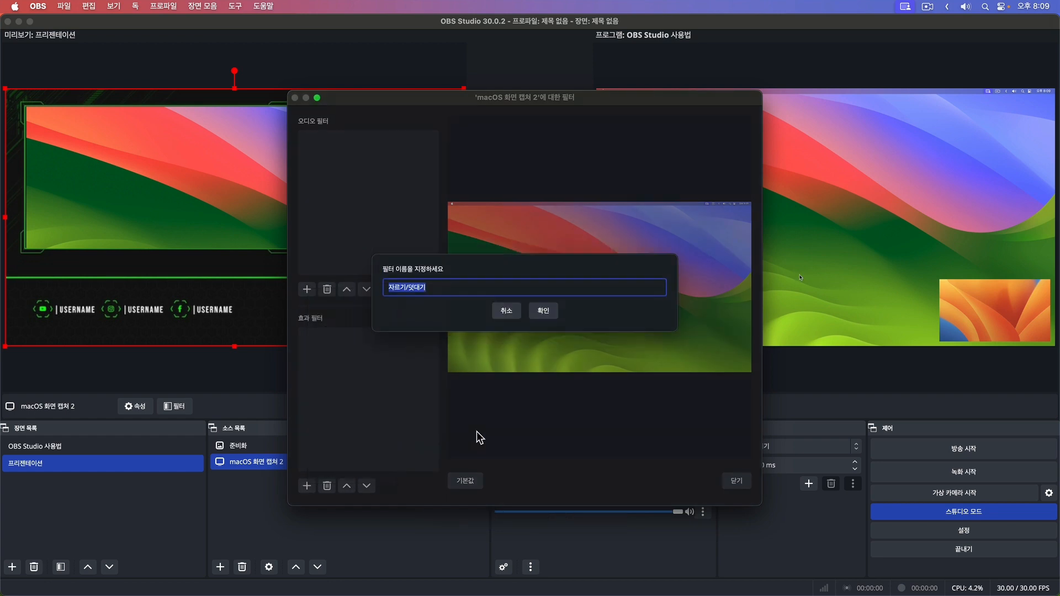
click(542, 312)
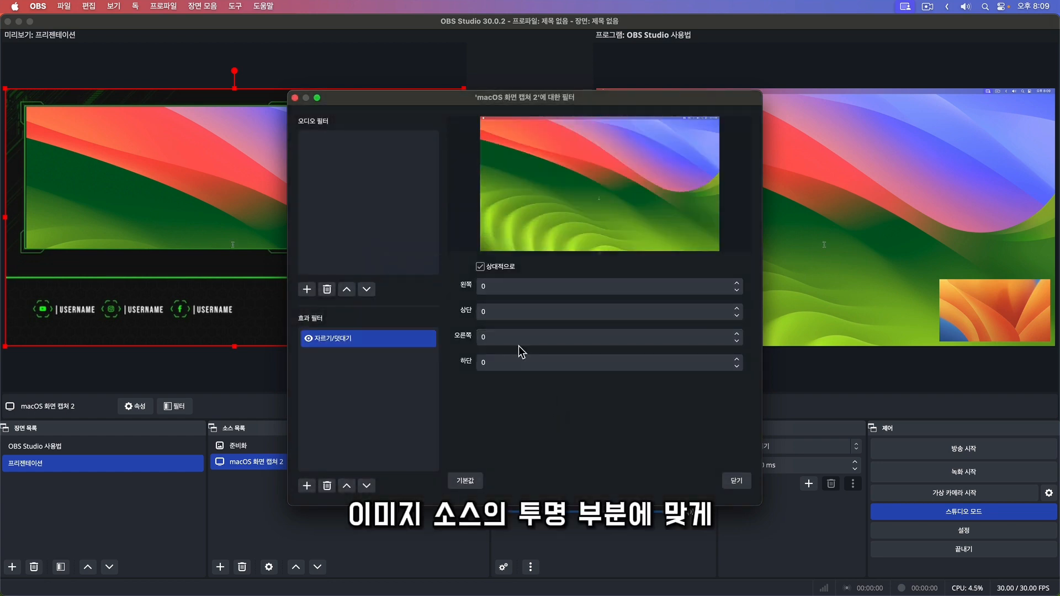
Crop the screen capture by 30 on the left, 30 at the top, 1200 on the right and 600 at the bottom, and close the filters
click(478, 287)
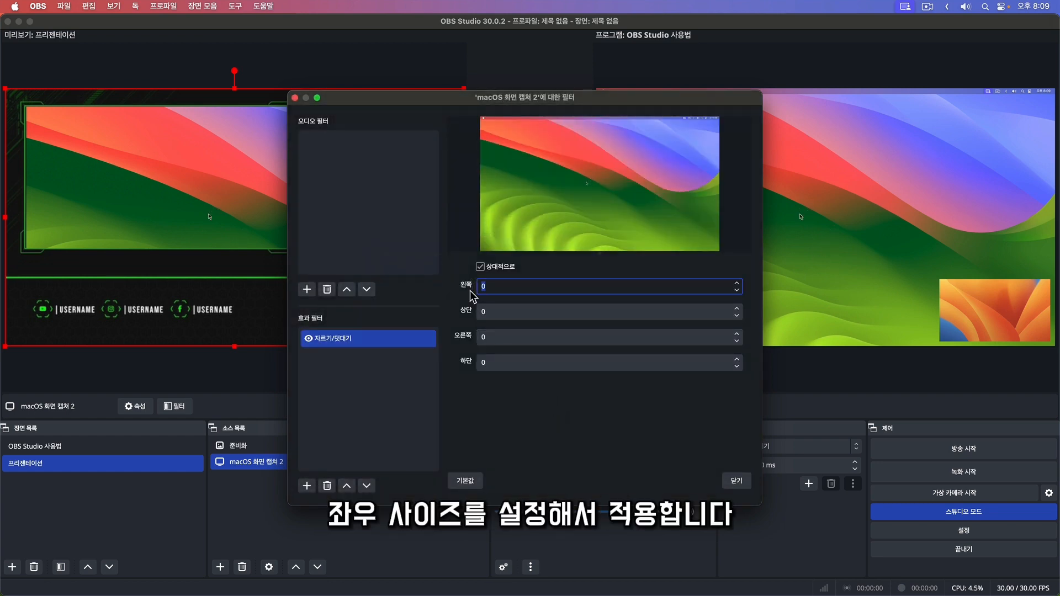
text(30)
key(Tab)
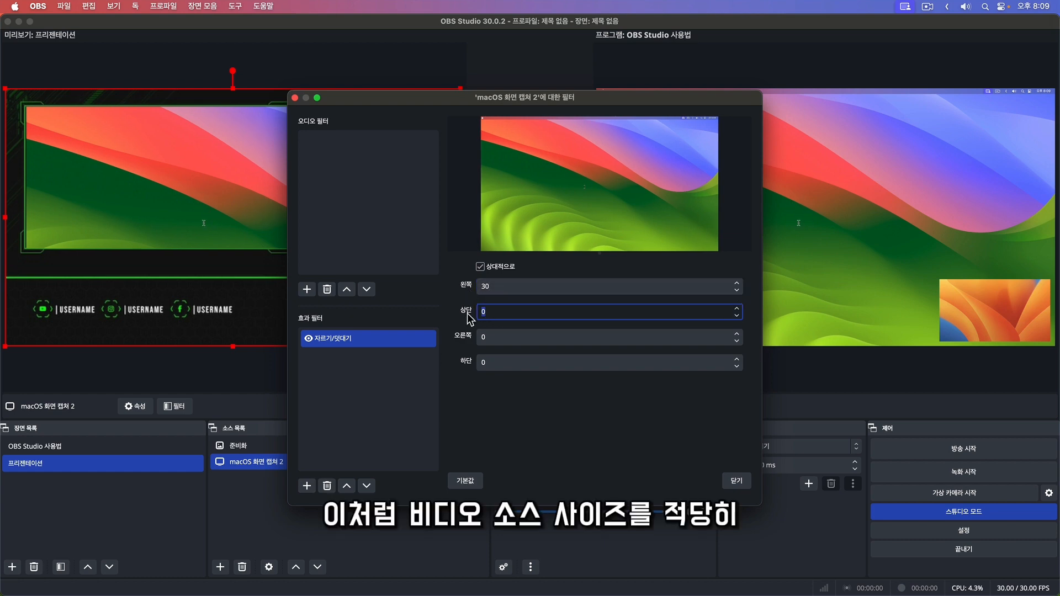
text(30)
key(Tab)
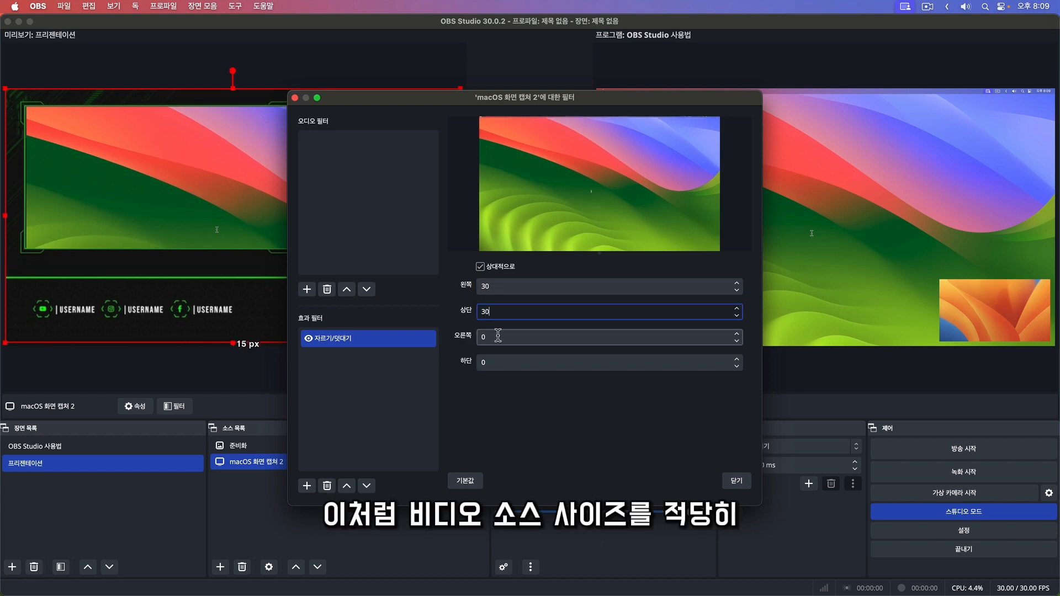
text(1200)
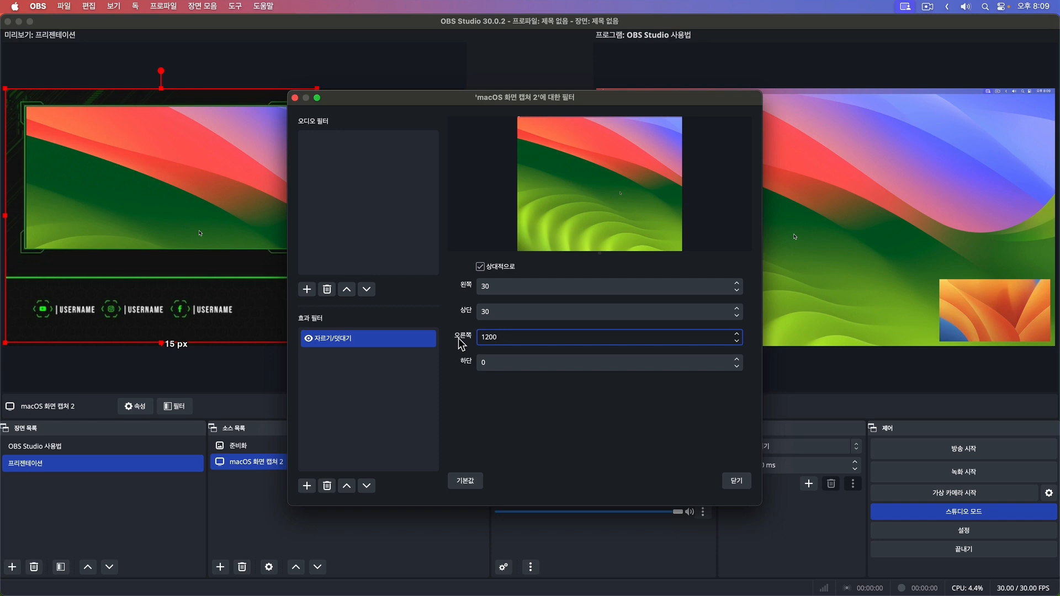
key(Tab)
text(600)
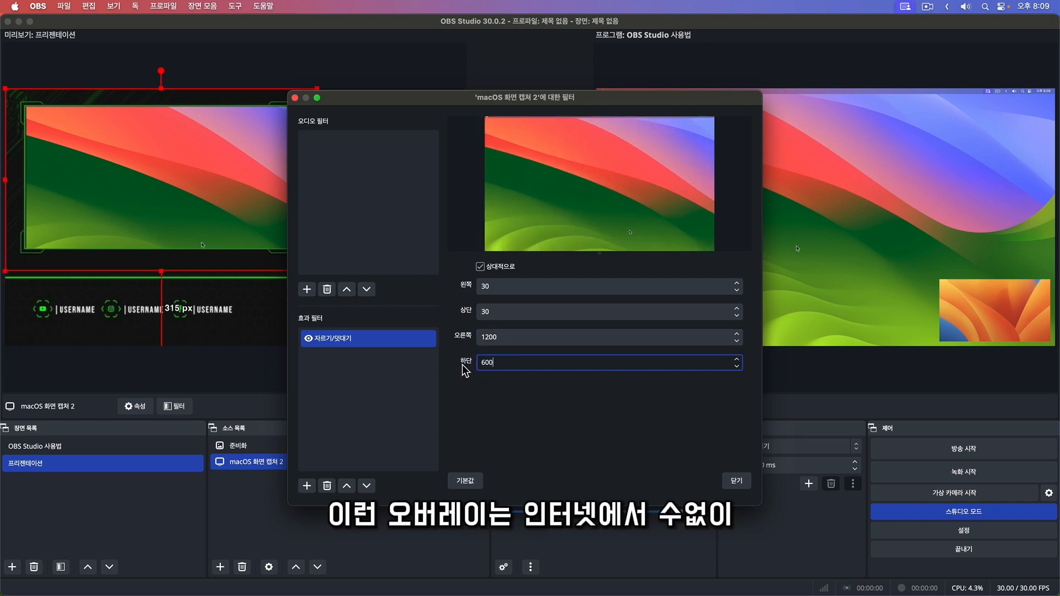
click(734, 482)
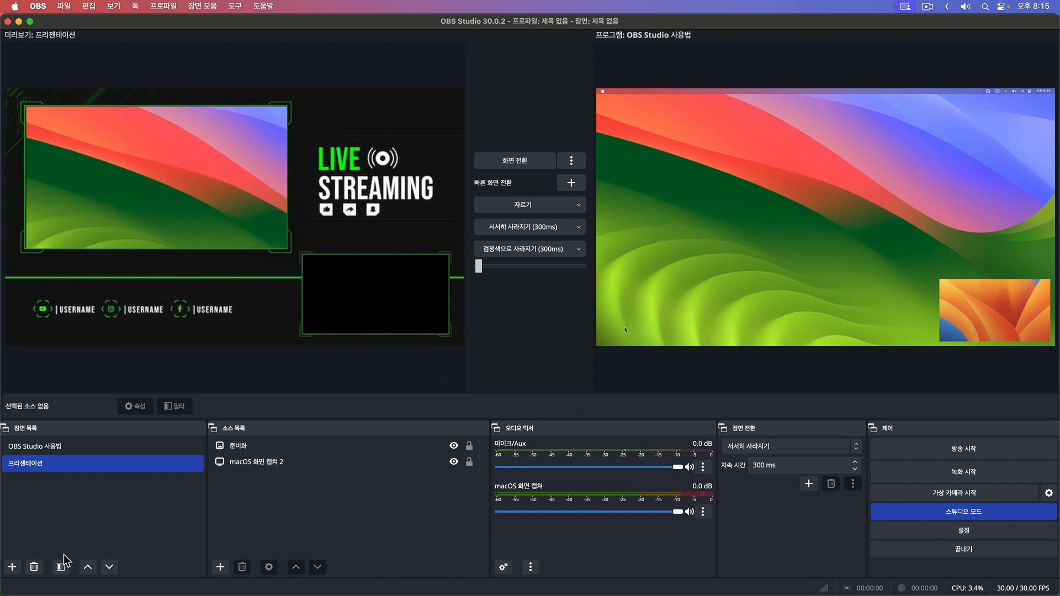
Add a new scene named Intro and create a media source with its default name in it
click(15, 568)
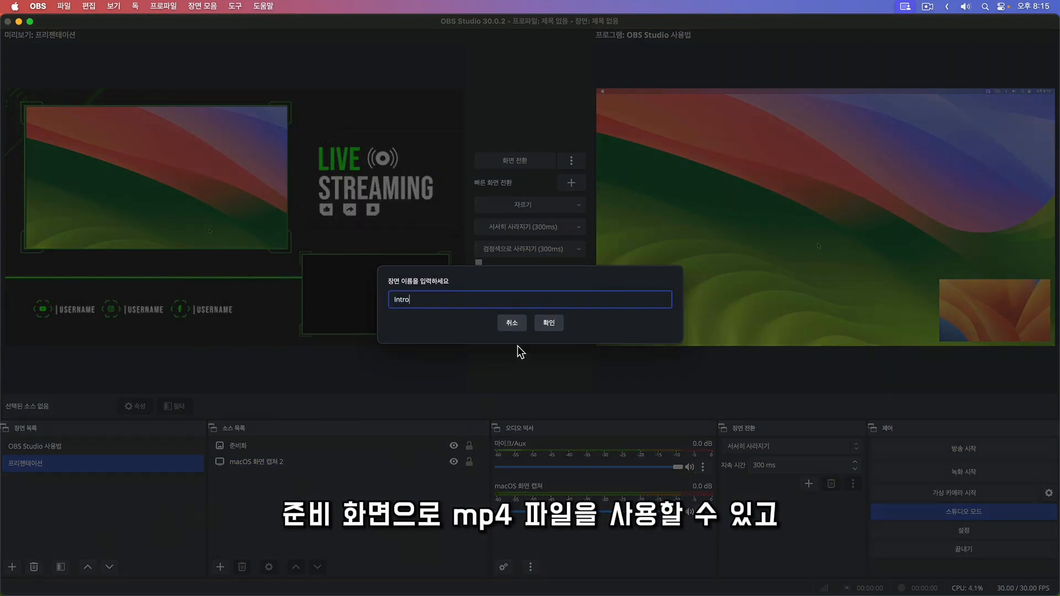
key(Return)
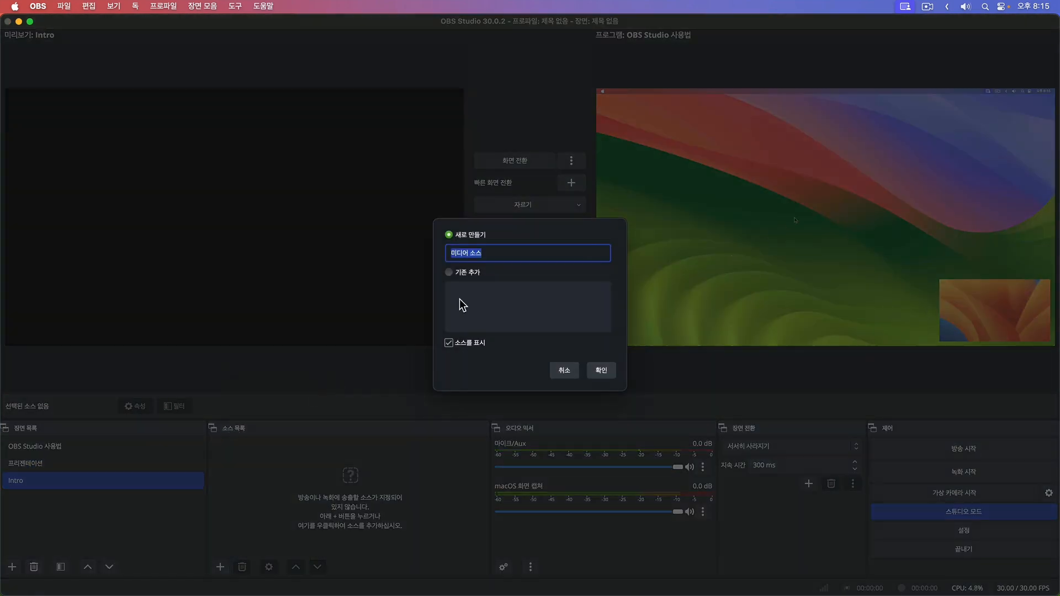
click(592, 370)
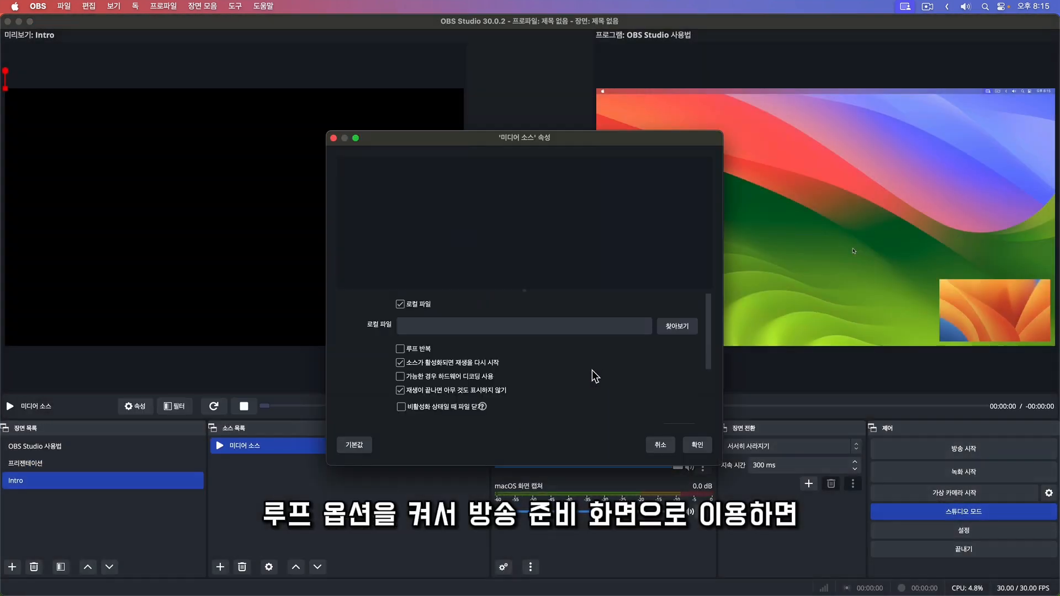
Load Stream Screen | Loading Screen - Starting Soon for Twitch Live Stream.mp4 from Downloads into the media source and enable 루프 반복
click(677, 326)
click(469, 180)
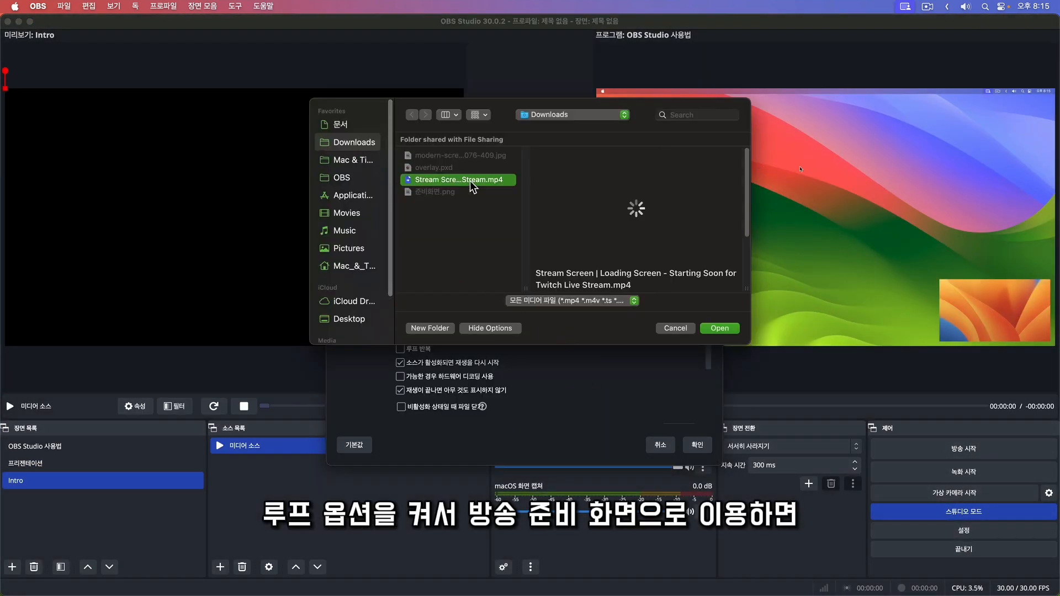
click(715, 331)
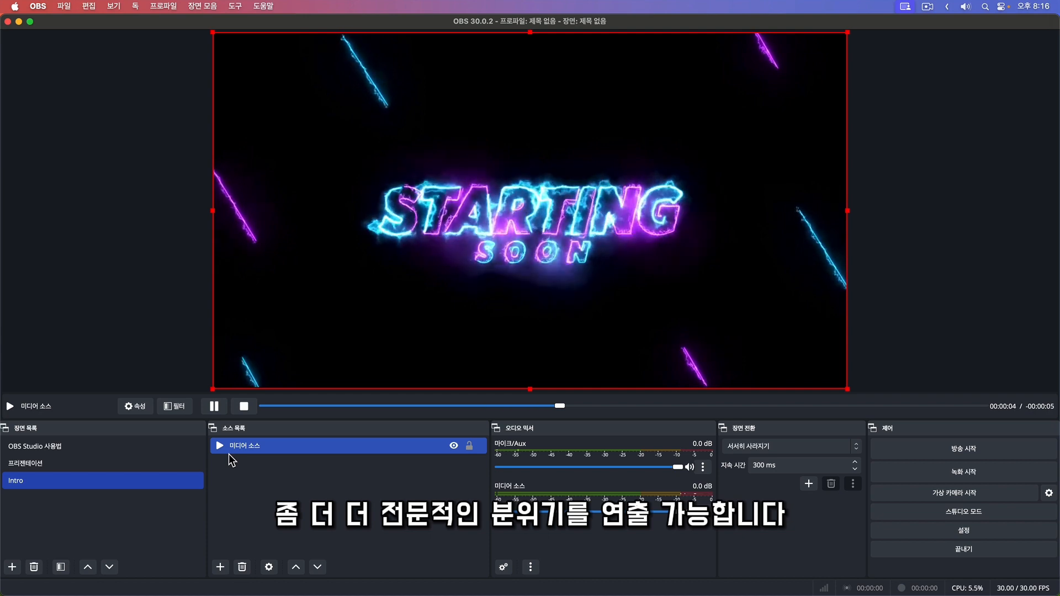
double_click(290, 446)
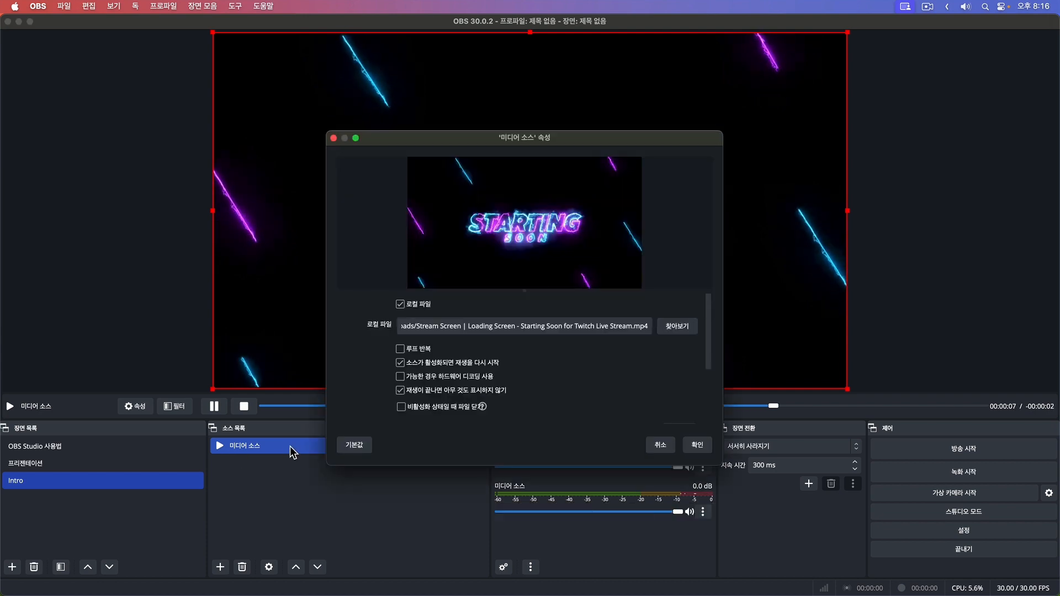
click(400, 348)
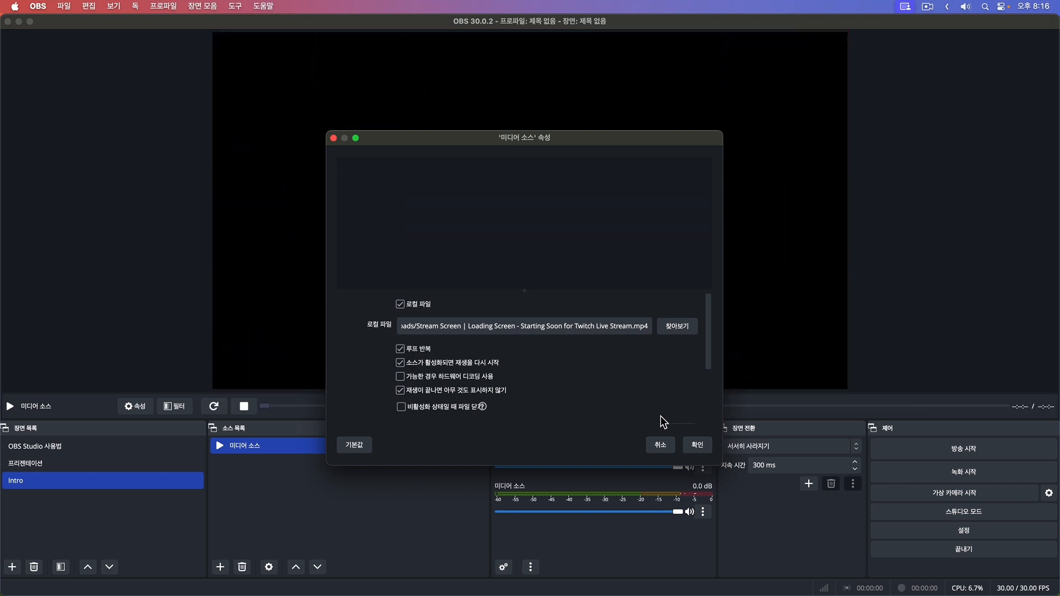
click(697, 445)
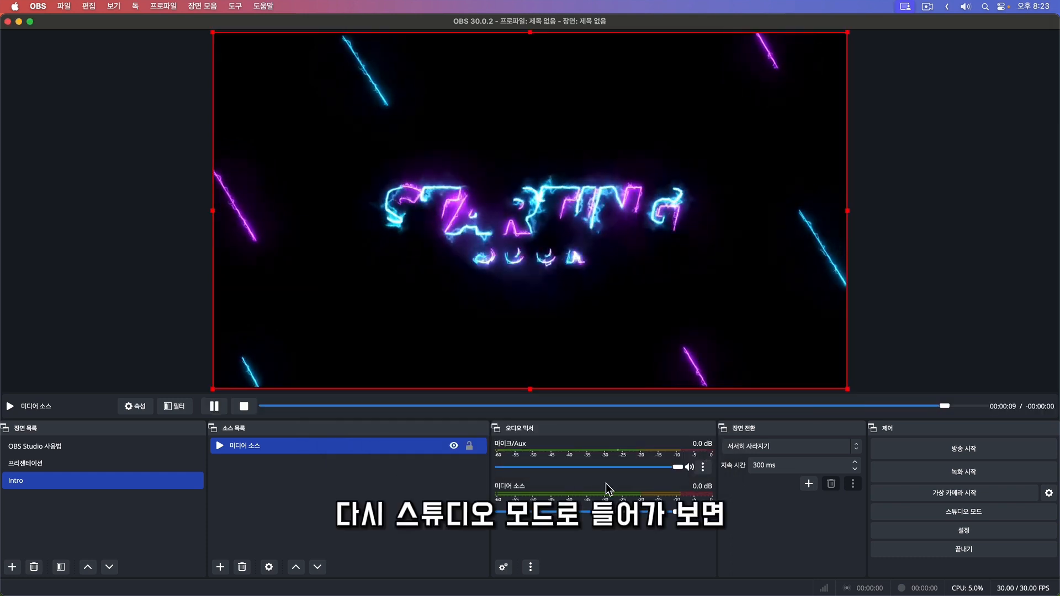
Turn studio mode back on and transition the program output to the 프리젠테이션 scene and back to Intro
click(907, 514)
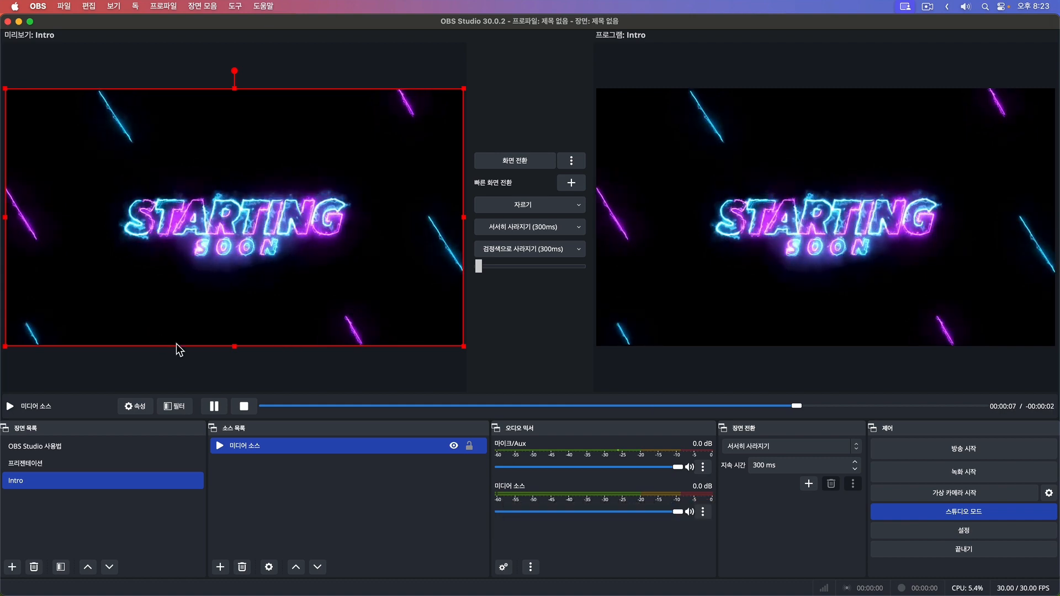
click(88, 462)
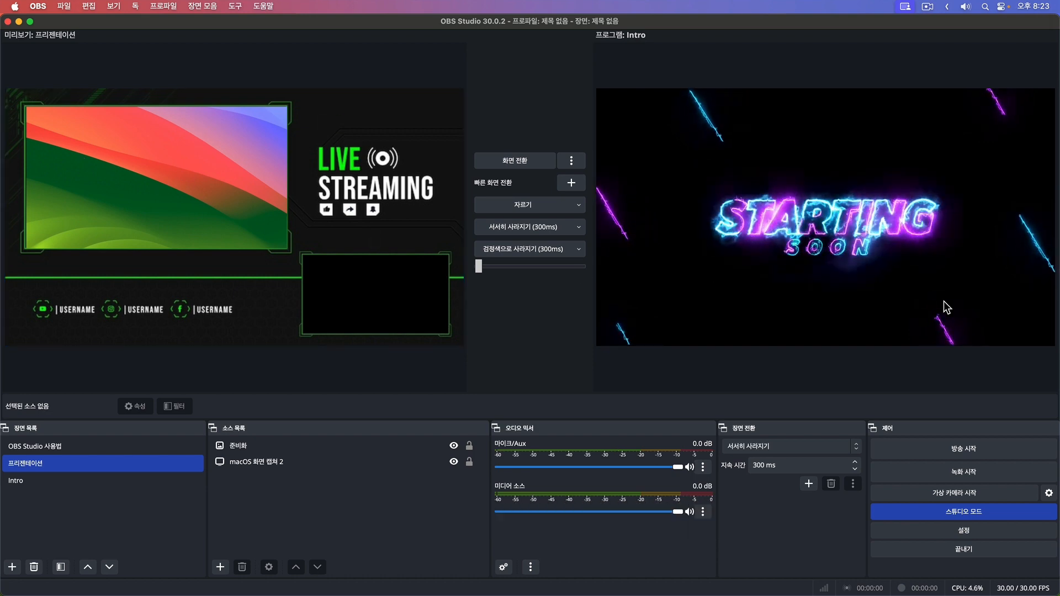
click(522, 167)
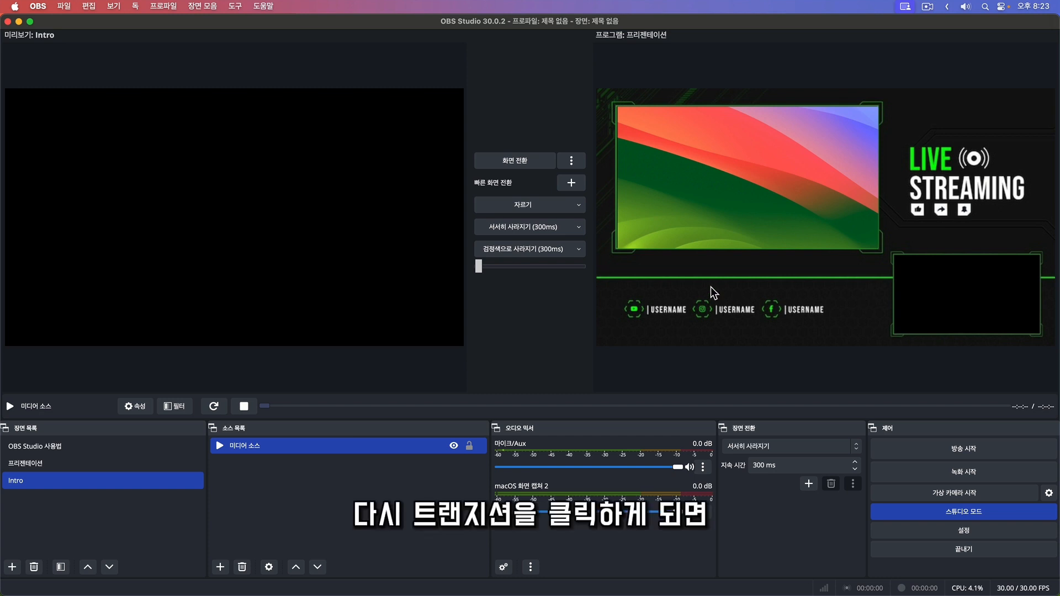
click(522, 164)
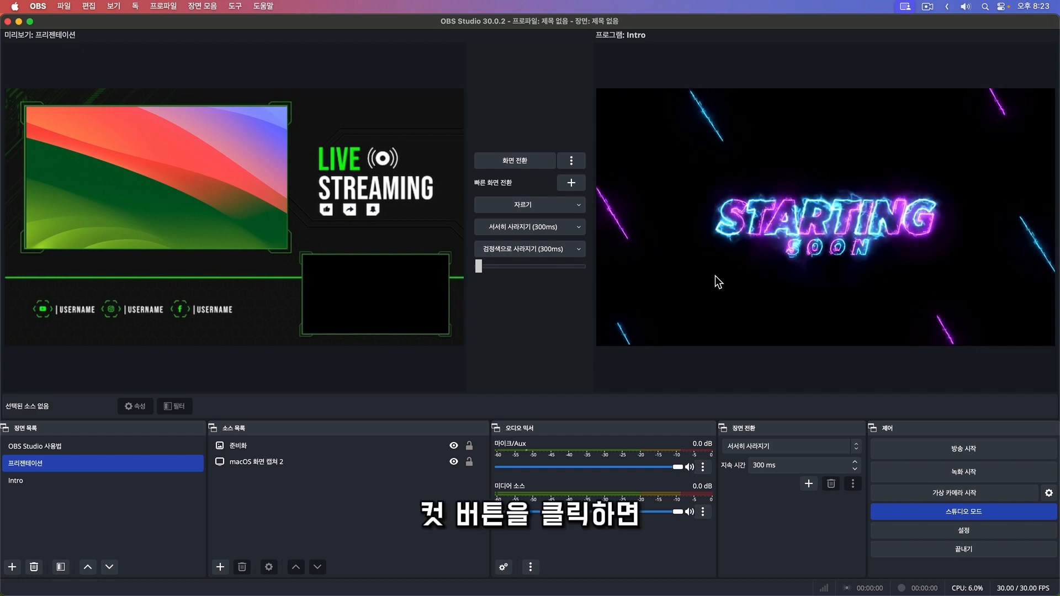
Cut the program output to 프리젠테이션 with the 자르기 quick transition and keep 서서히 사라지기 as the scene transition
click(535, 207)
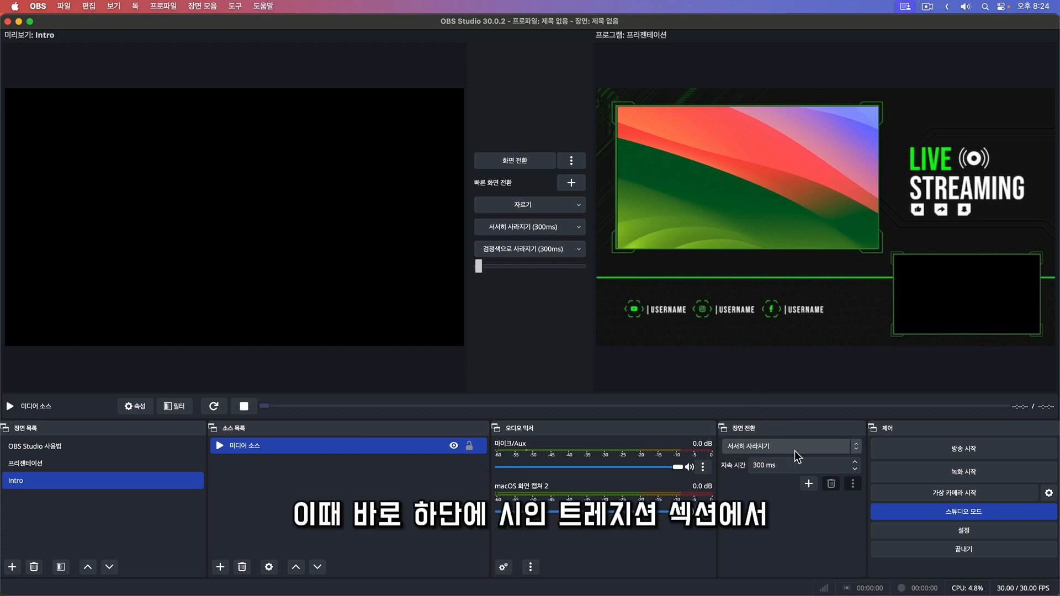
click(856, 449)
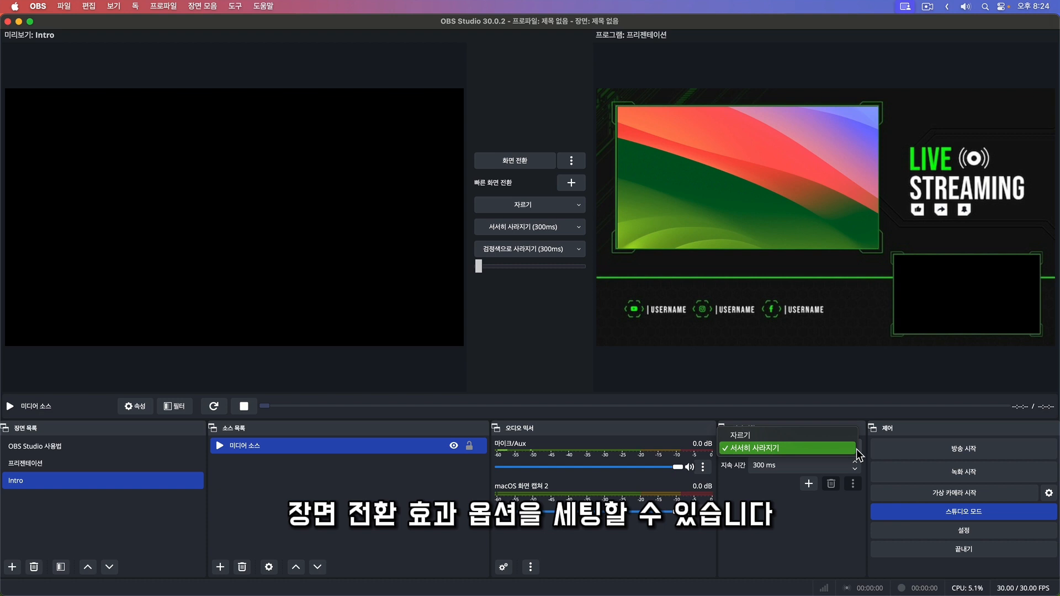
click(826, 448)
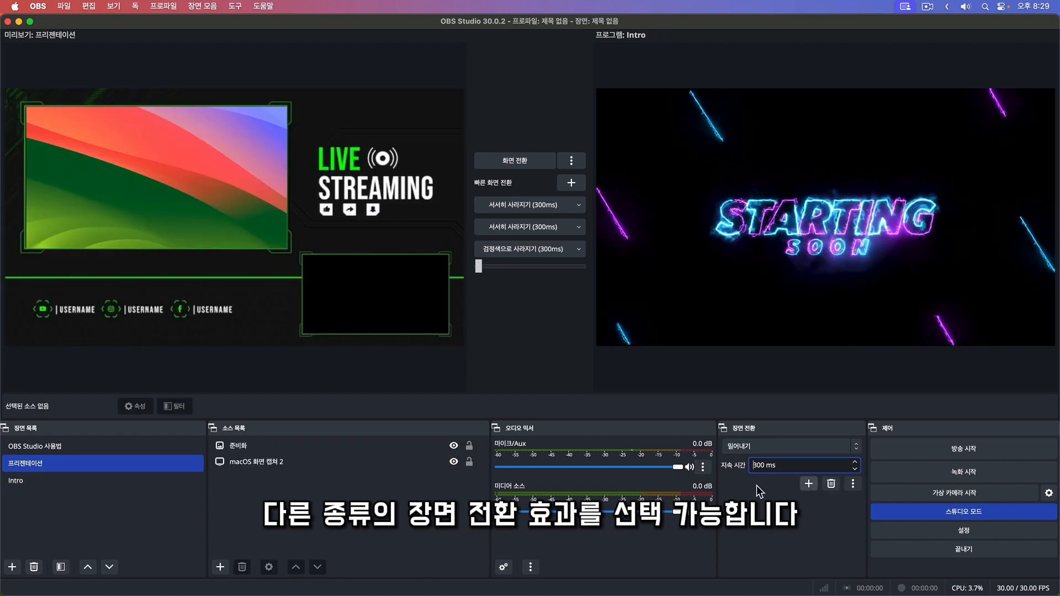
Add a 밀어내기 scene transition with its suggested name and default properties, and add 밀어내기 as a 300 ms quick transition
click(814, 484)
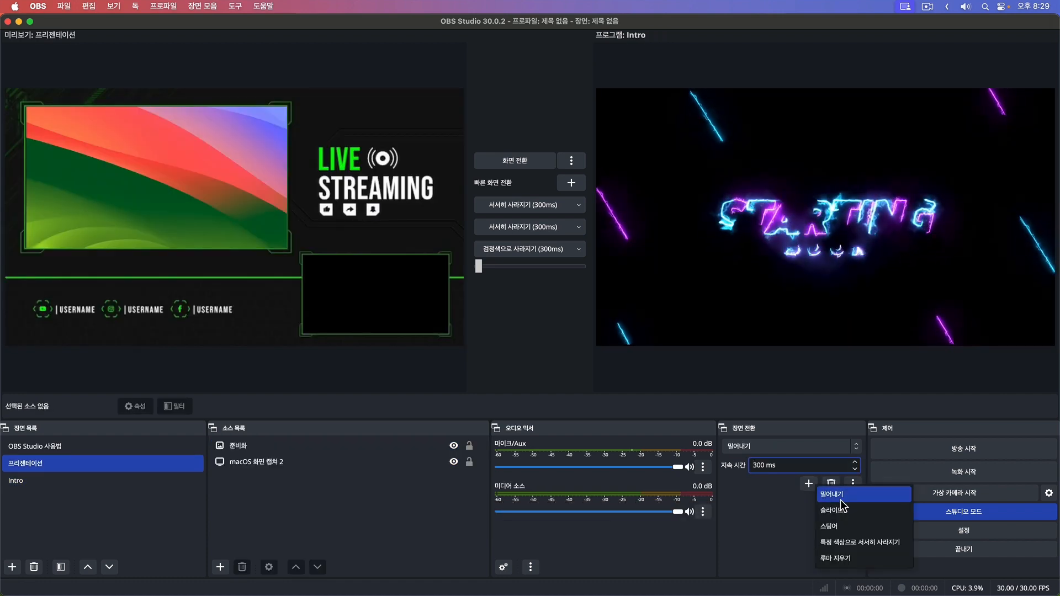
click(834, 495)
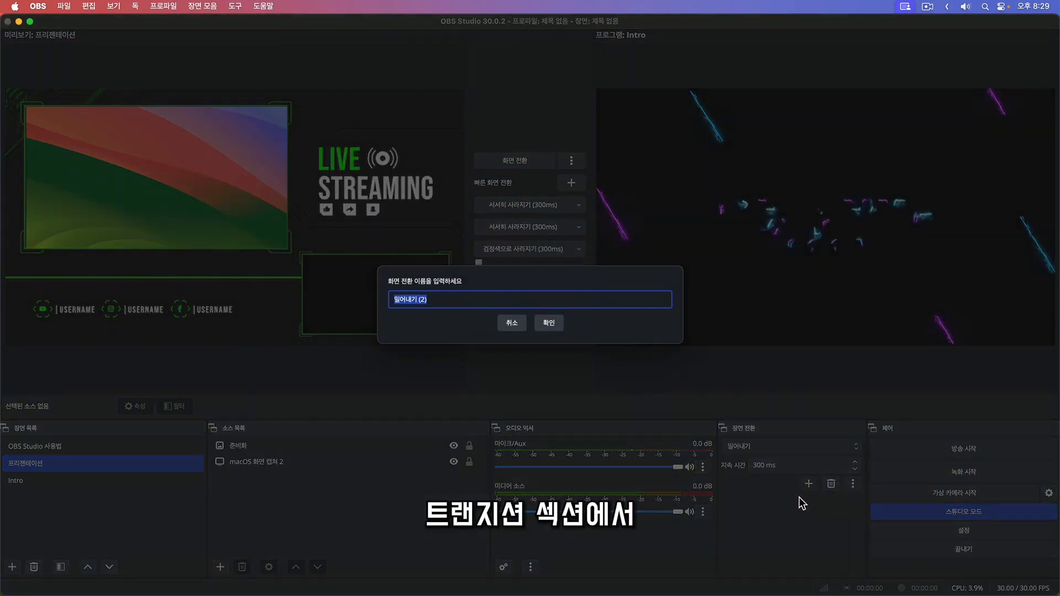
click(539, 323)
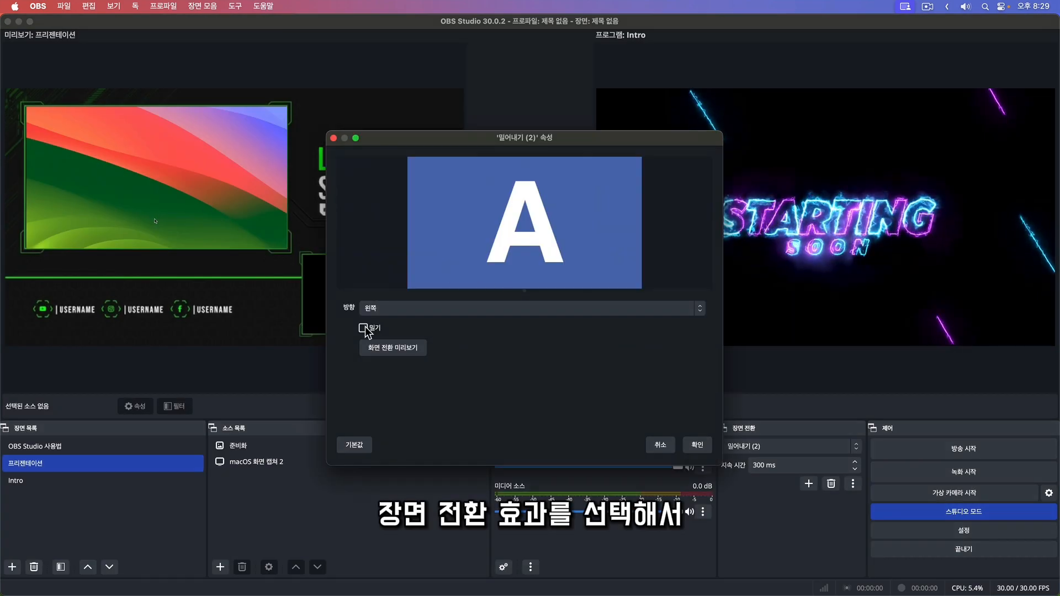
click(694, 445)
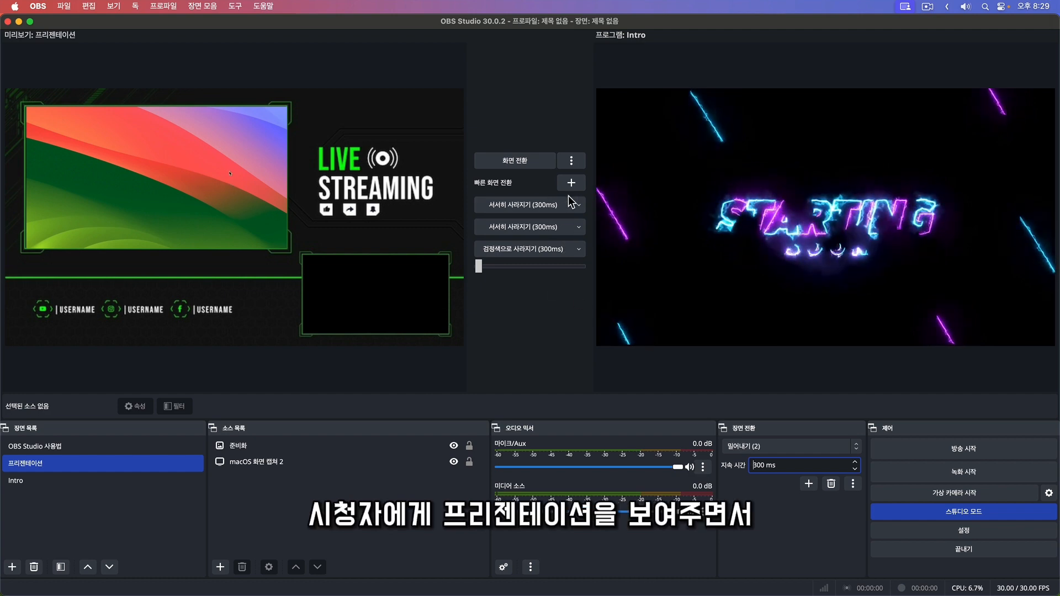
click(572, 184)
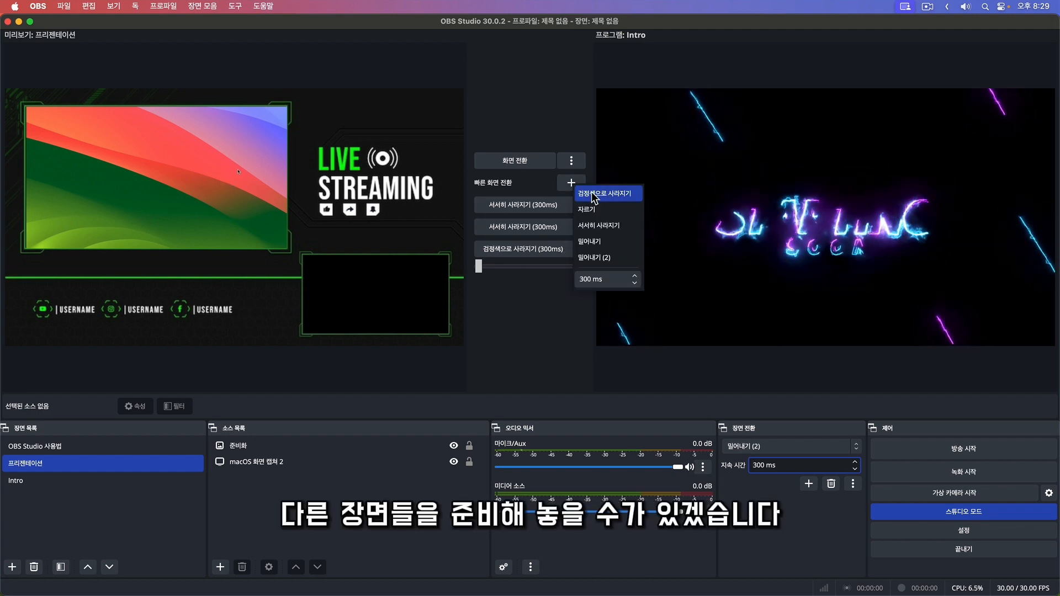
click(599, 243)
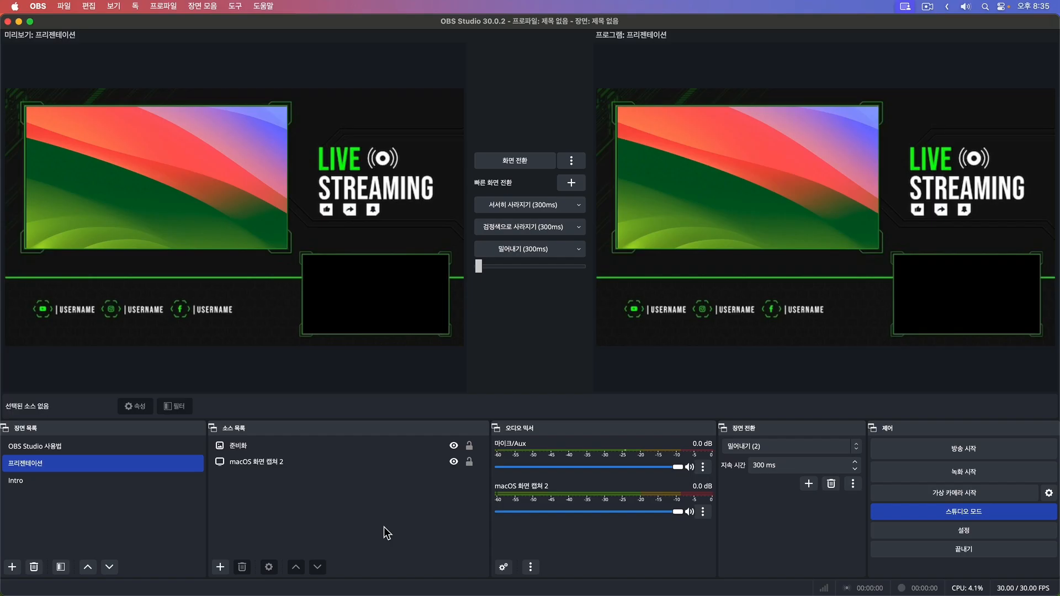
Start recording the program output of the 프리젠테이션 scene and switch studio mode off during the recording
click(940, 474)
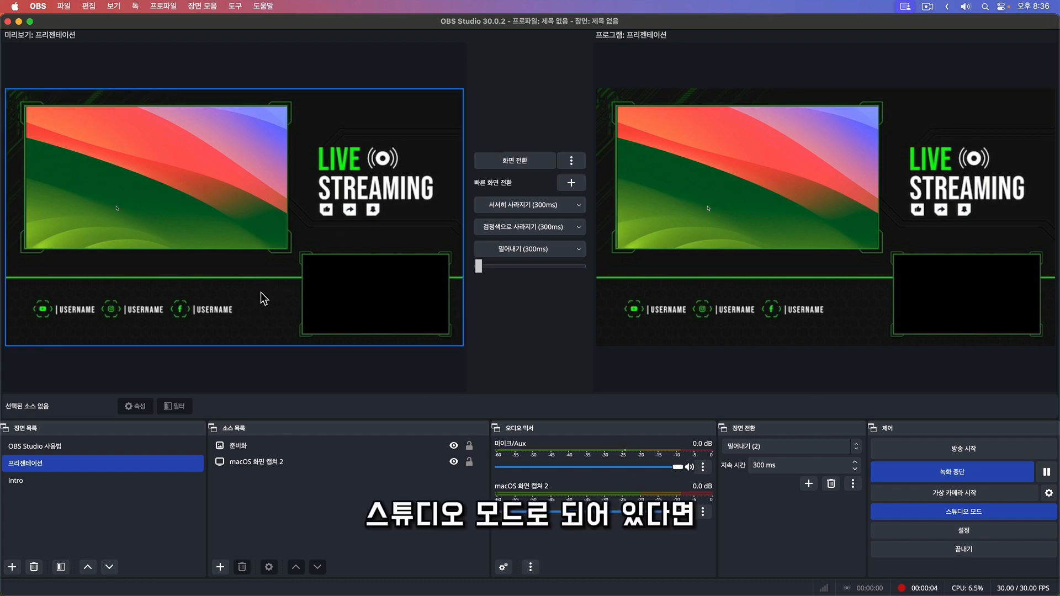
click(939, 511)
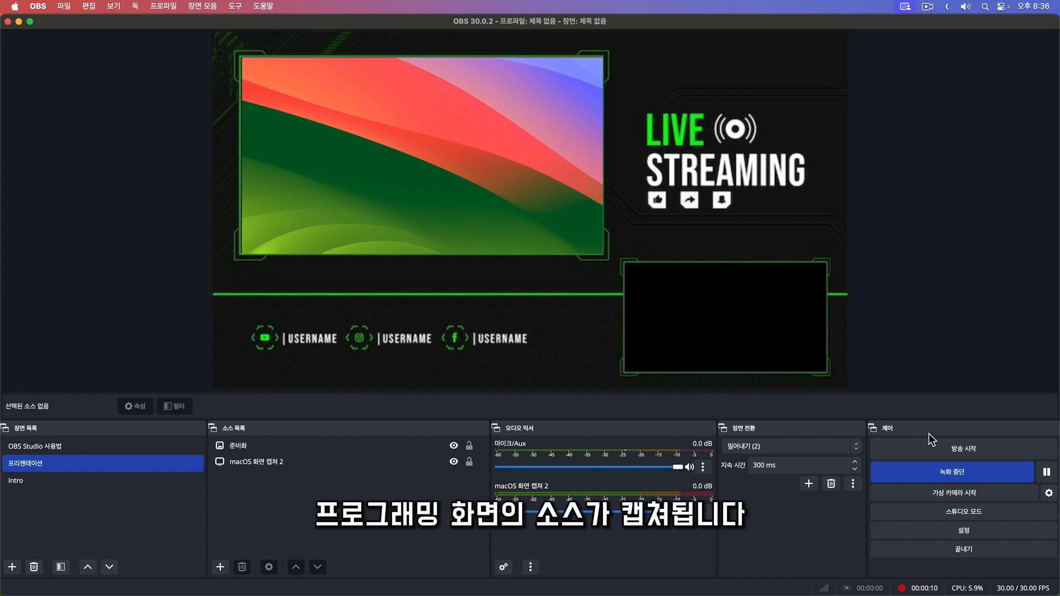
Stop the recording and confirm that it should end
click(977, 475)
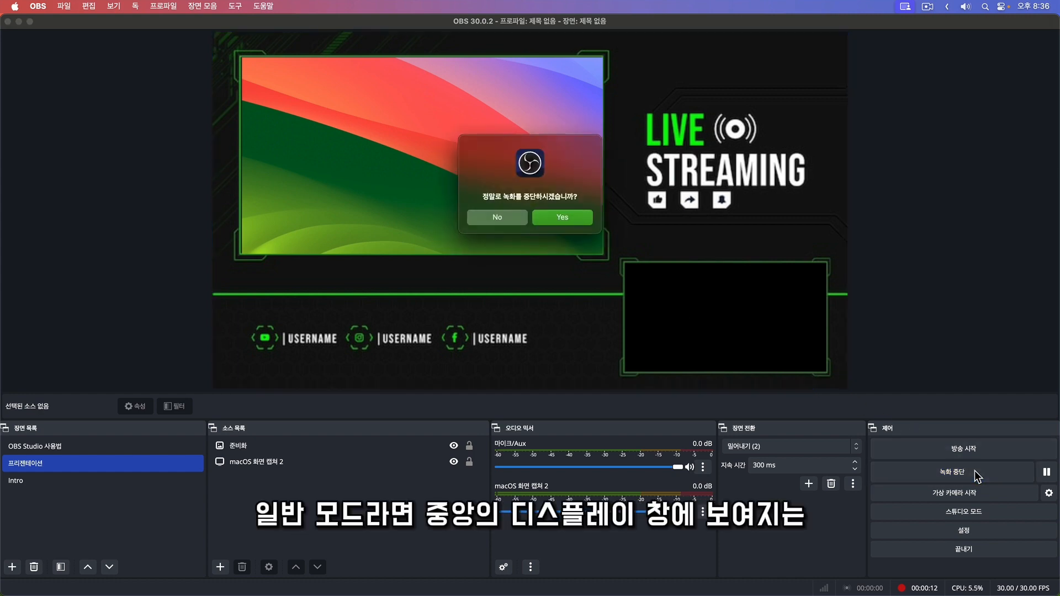
click(556, 219)
mouse_move(253, 569)
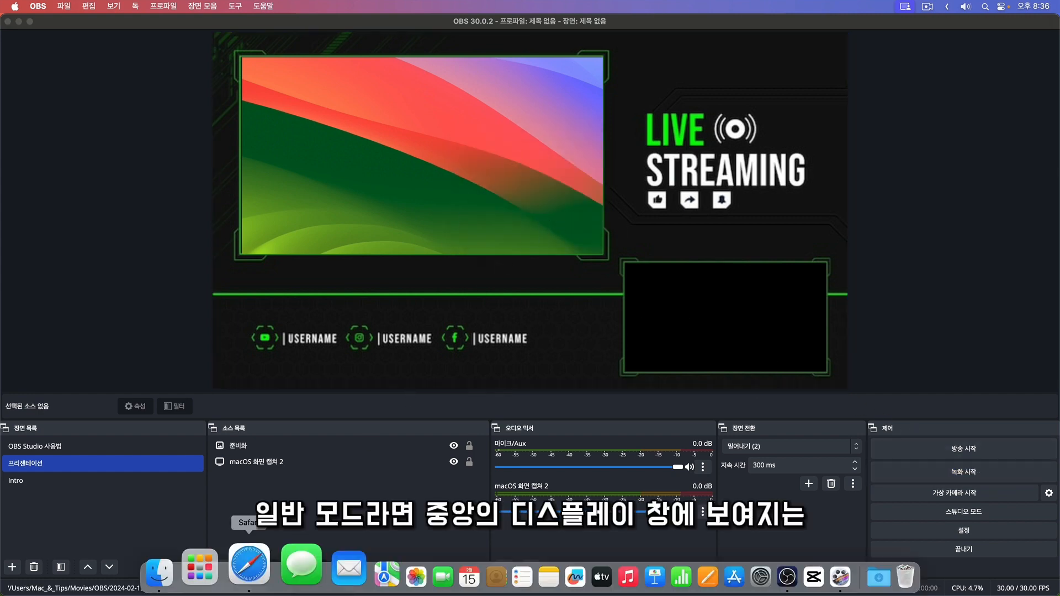
click(213, 572)
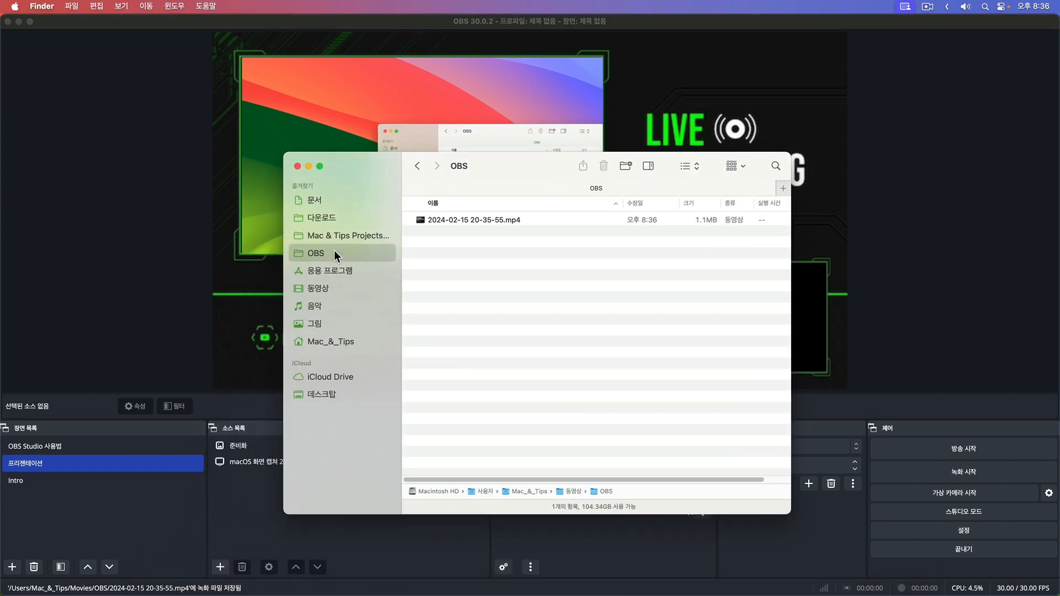
click(519, 221)
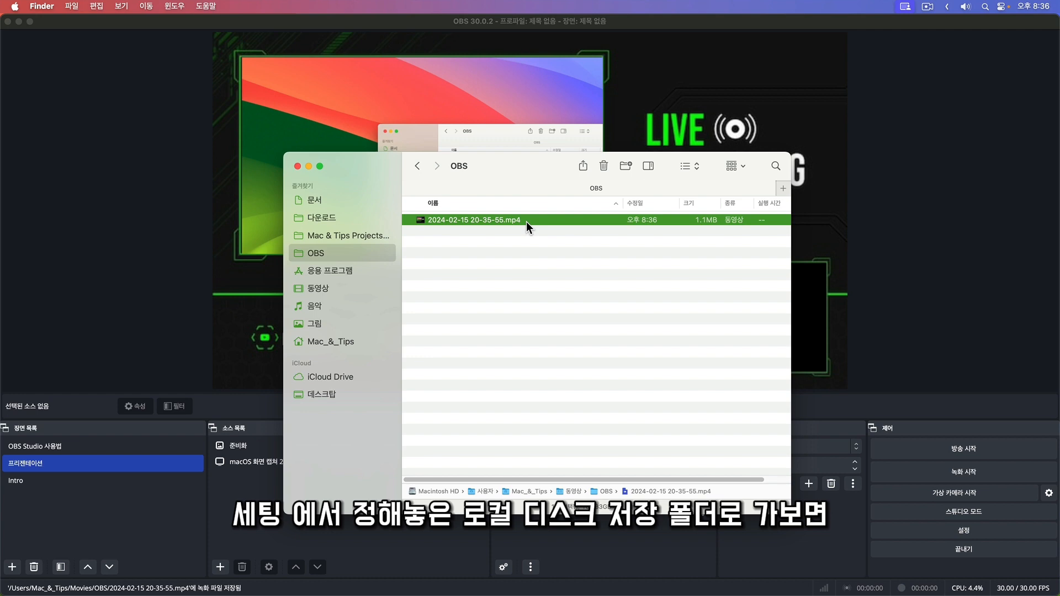
double_click(517, 221)
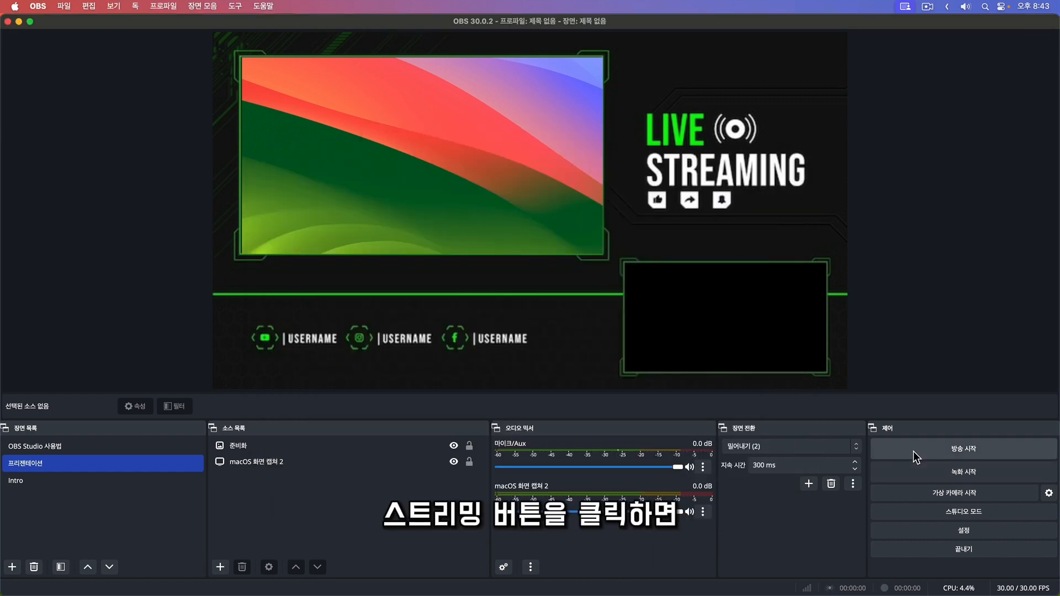
Try to start streaming, go from there to the 방송 settings, and select YouTube - RTMPS as the streaming service
click(913, 451)
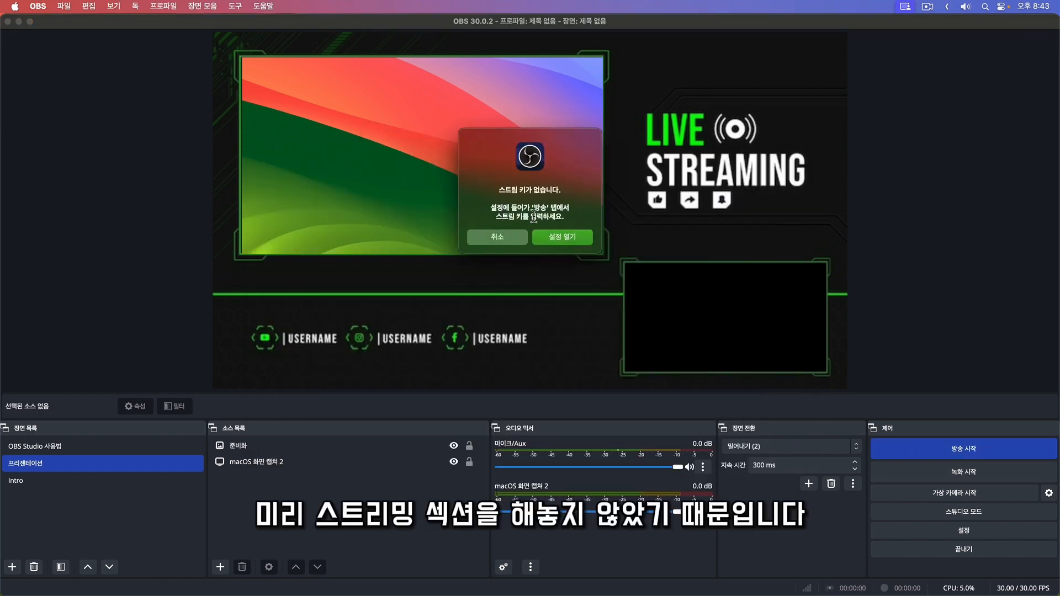
click(584, 238)
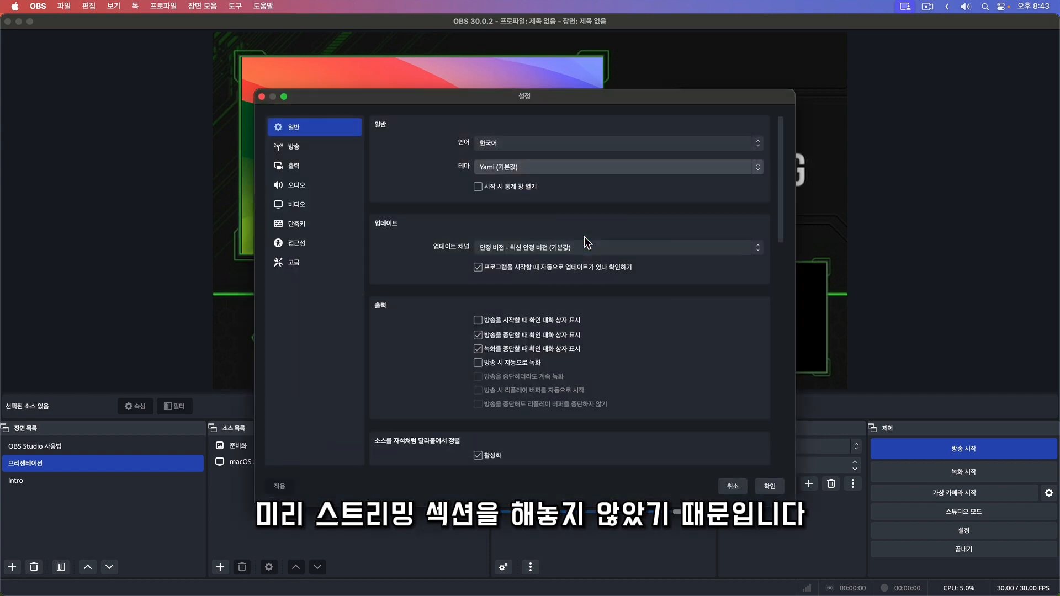
click(310, 153)
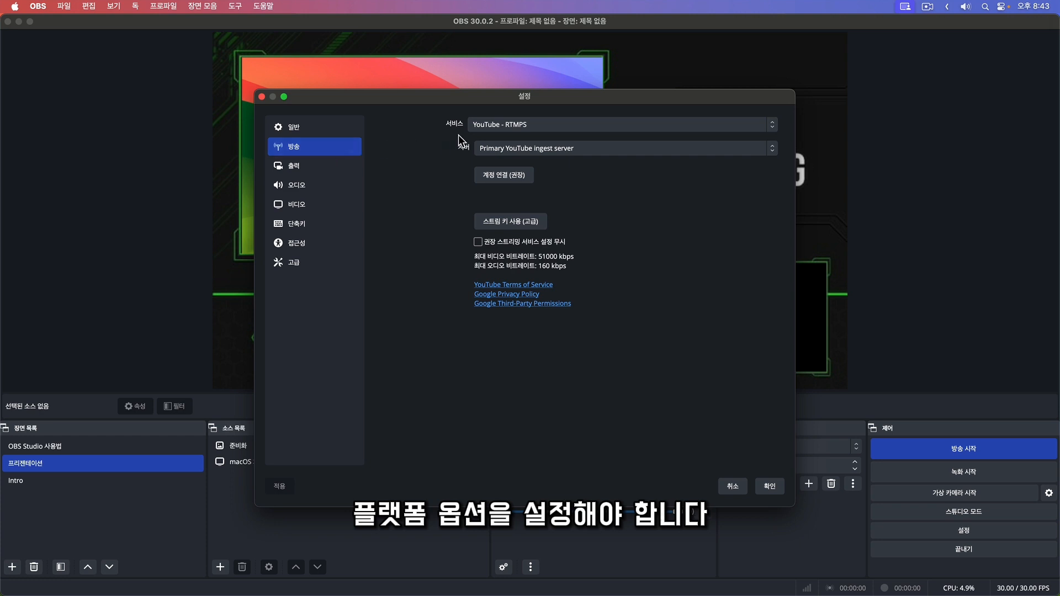
click(737, 126)
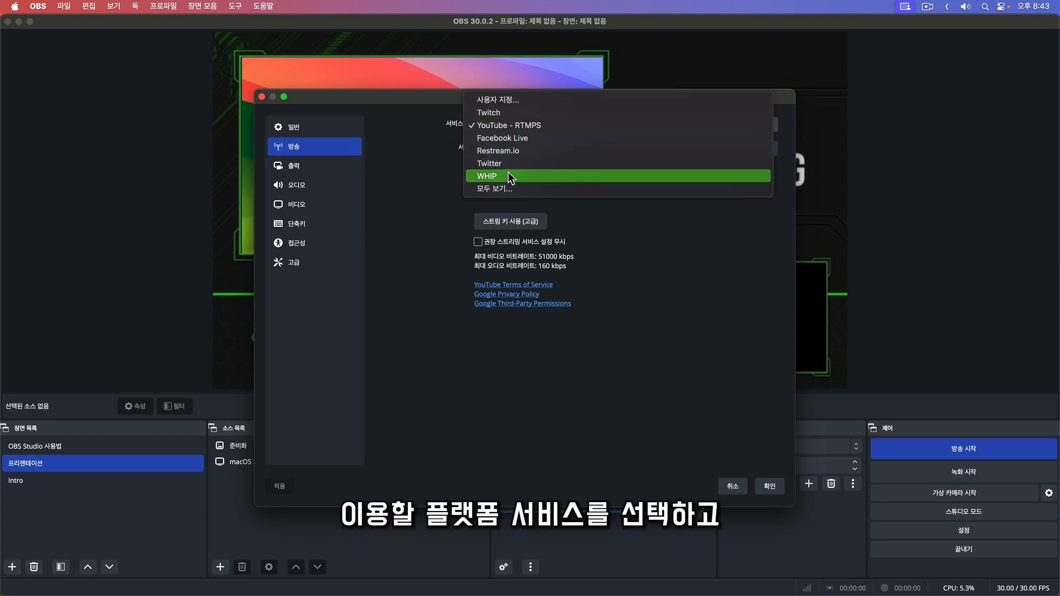
click(512, 125)
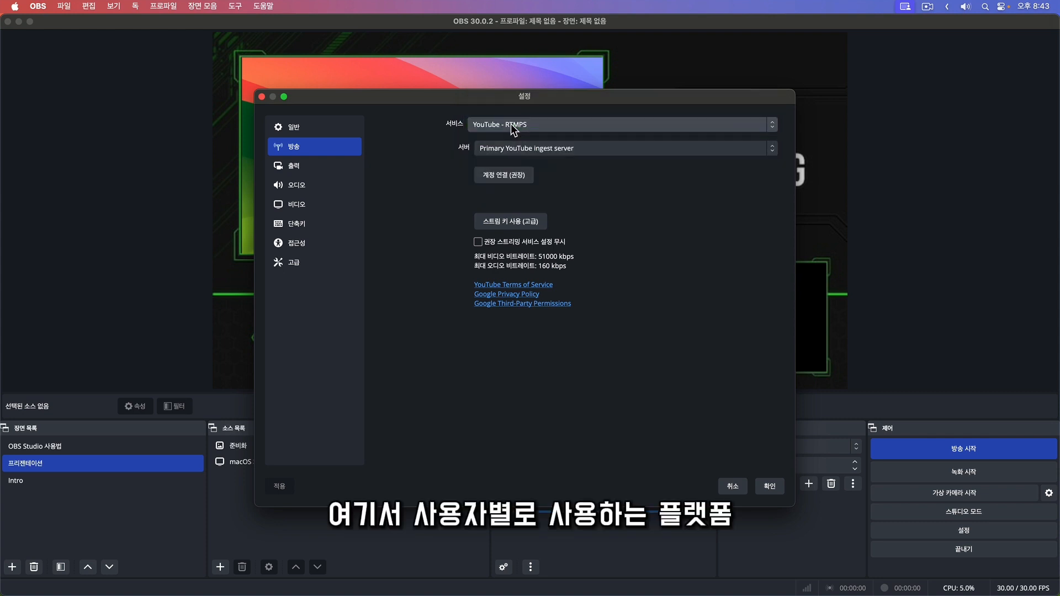